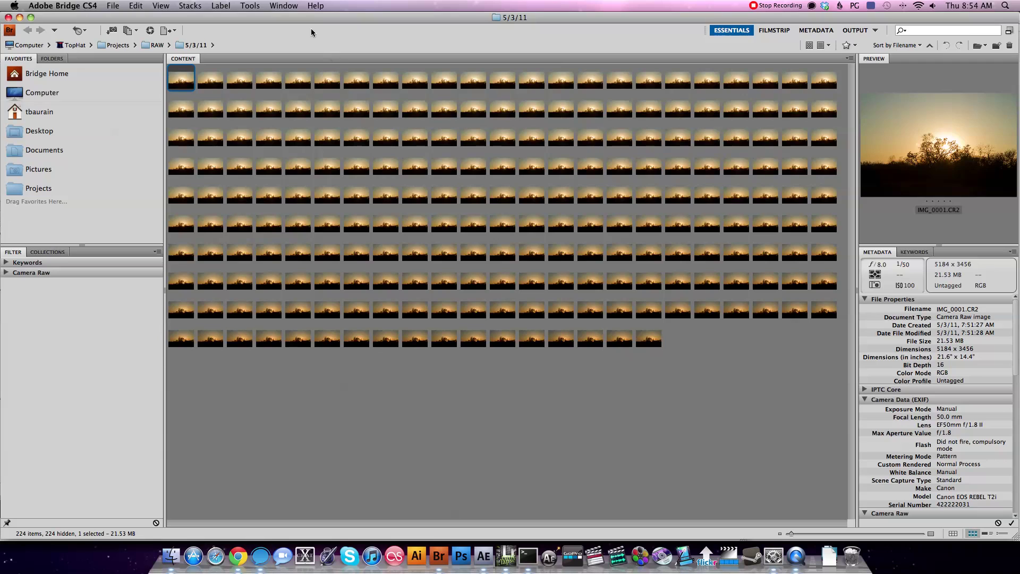
Open the first image, IMG_0001.CR2, in Camera Raw, review its basic adjustments, and close it with the settings kept
right_click(185, 84)
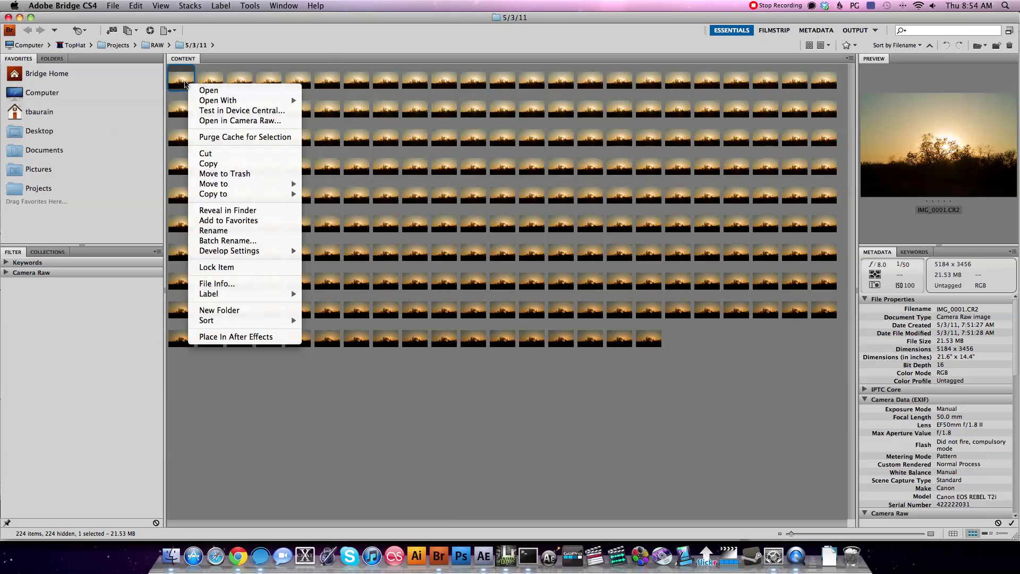
click(213, 120)
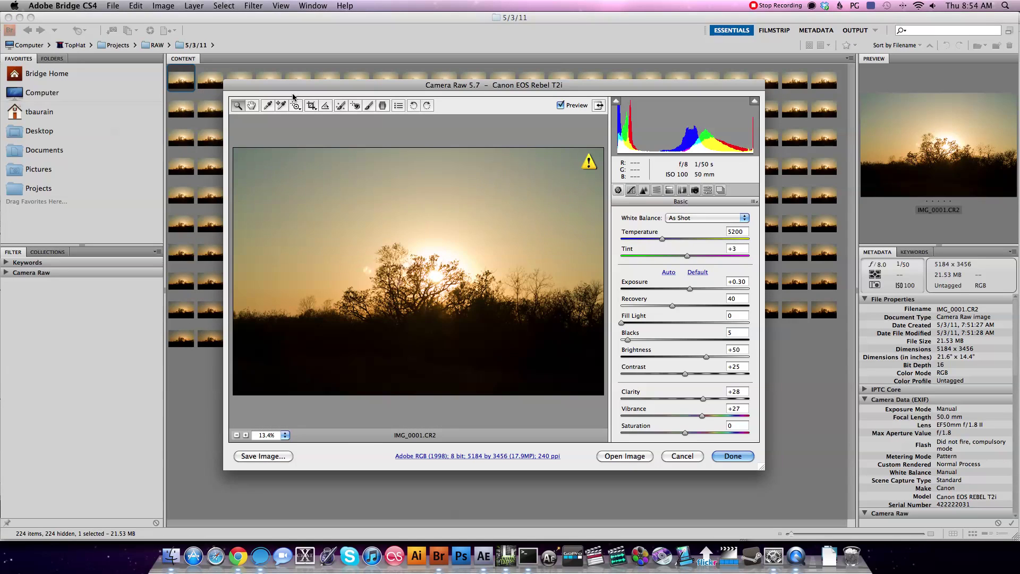
drag(292, 85, 311, 93)
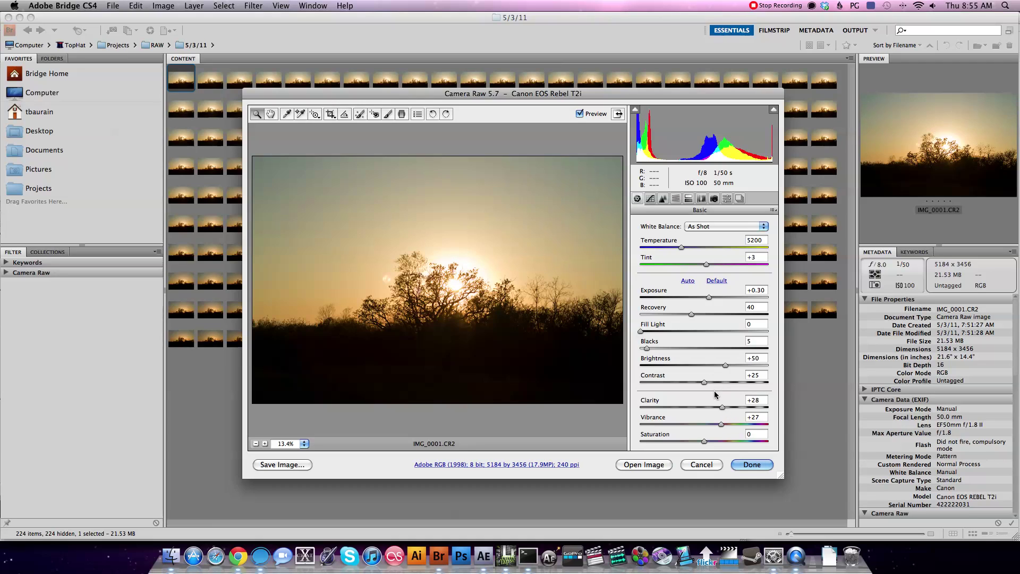
click(749, 465)
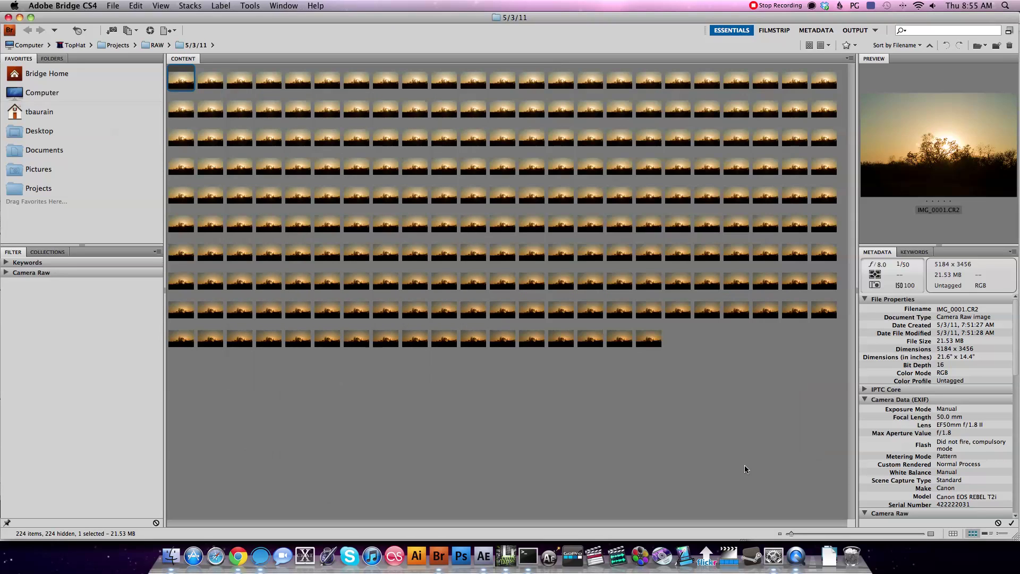
right_click(187, 82)
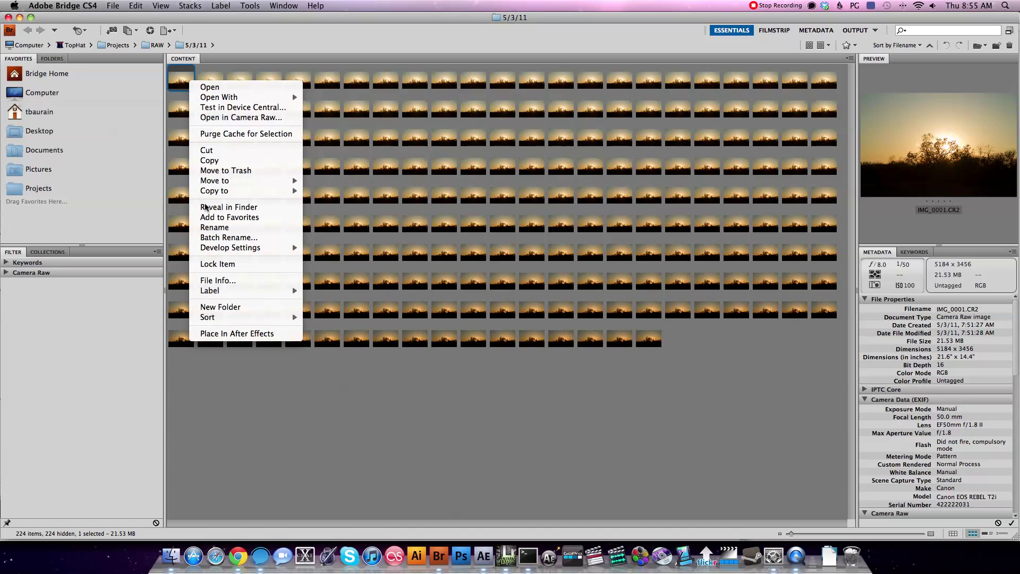
mouse_move(218, 248)
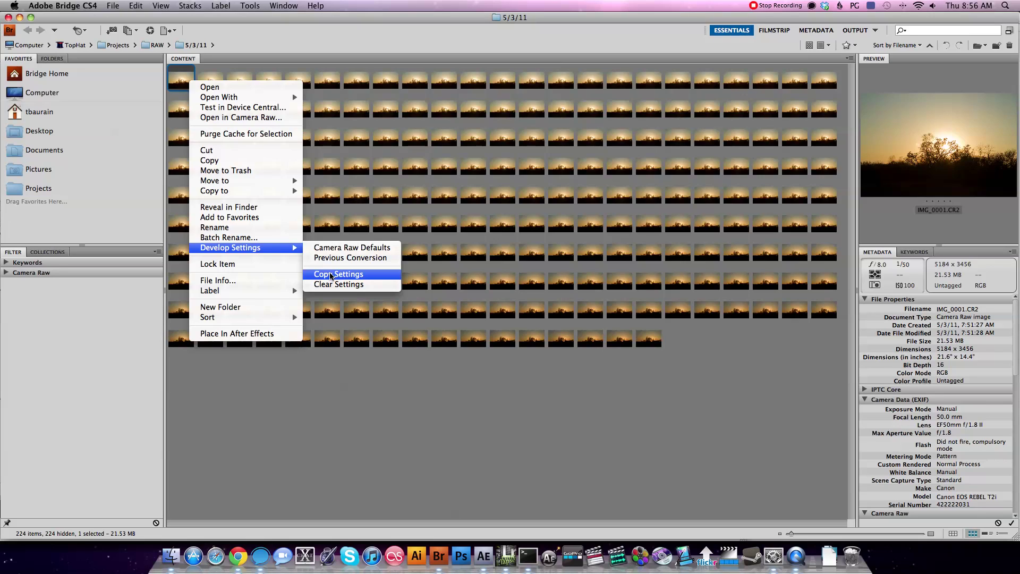
click(394, 392)
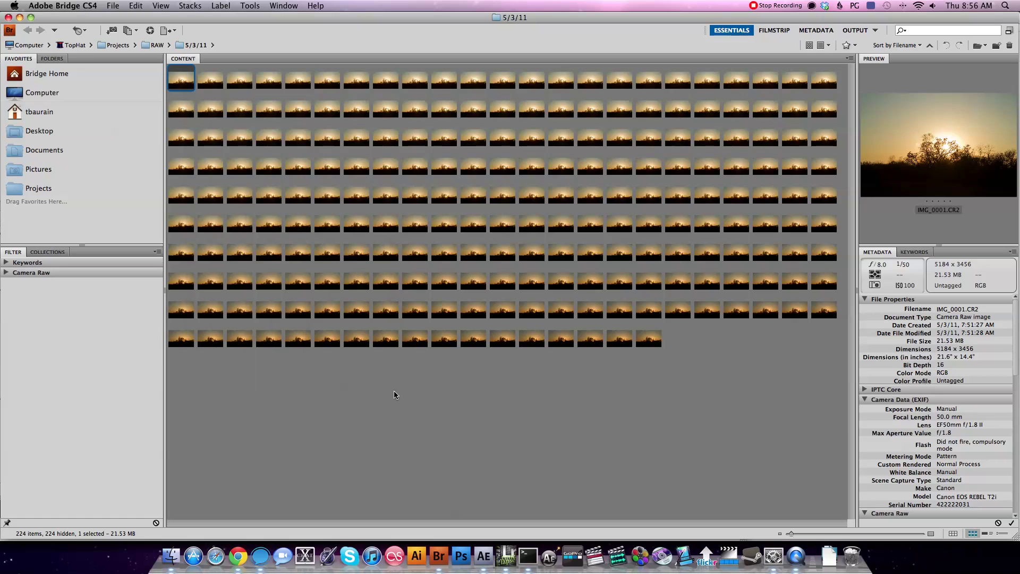
Select all images after IMG_0001.CR2 and look through their develop settings options without applying any
click(207, 87)
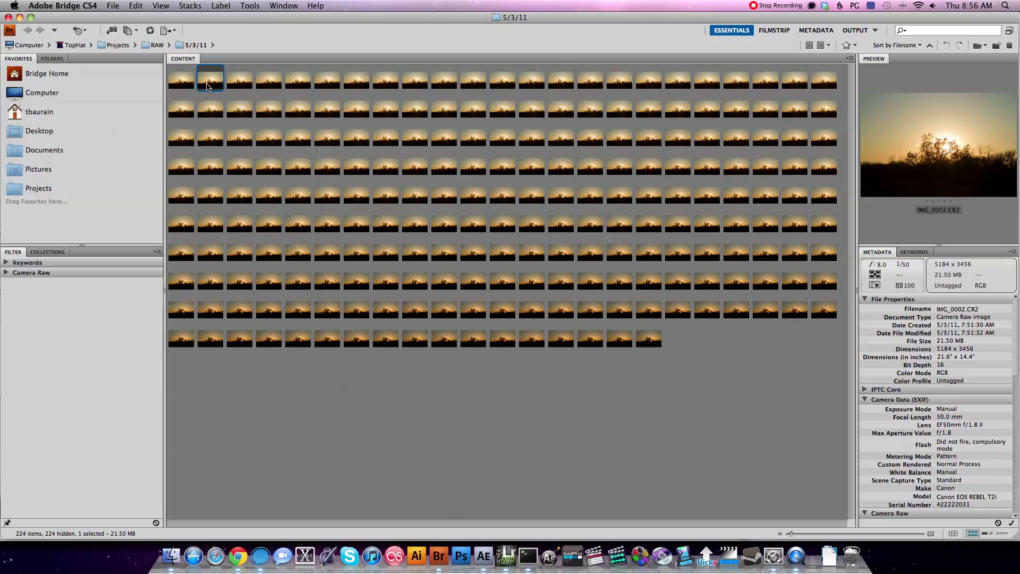
shift+click(655, 344)
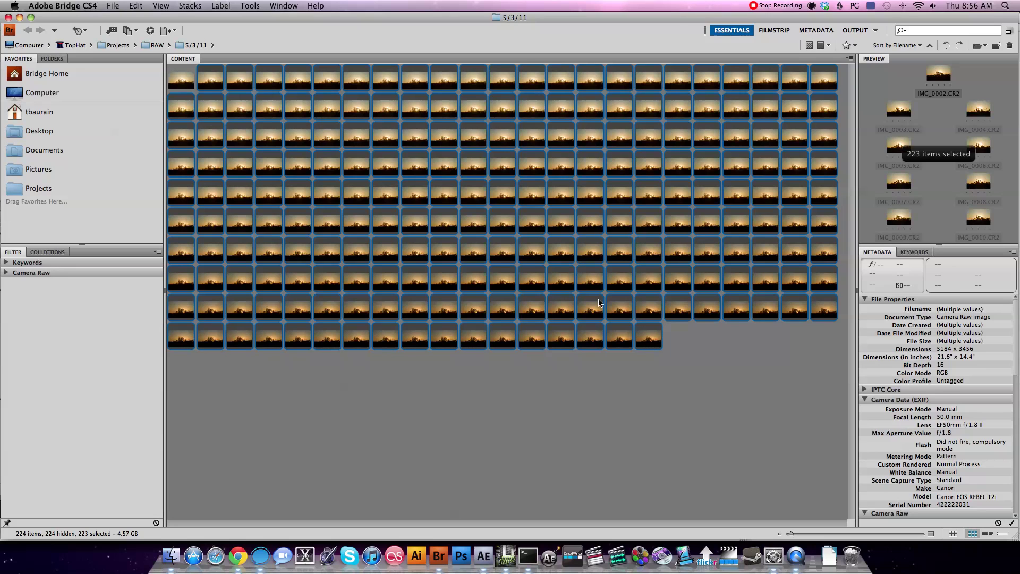
right_click(618, 312)
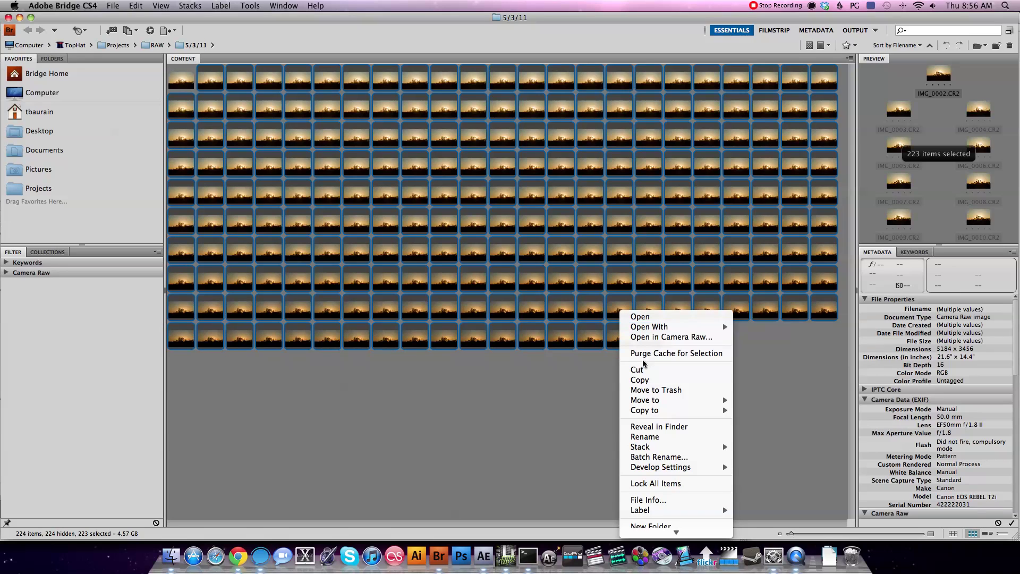
mouse_move(691, 467)
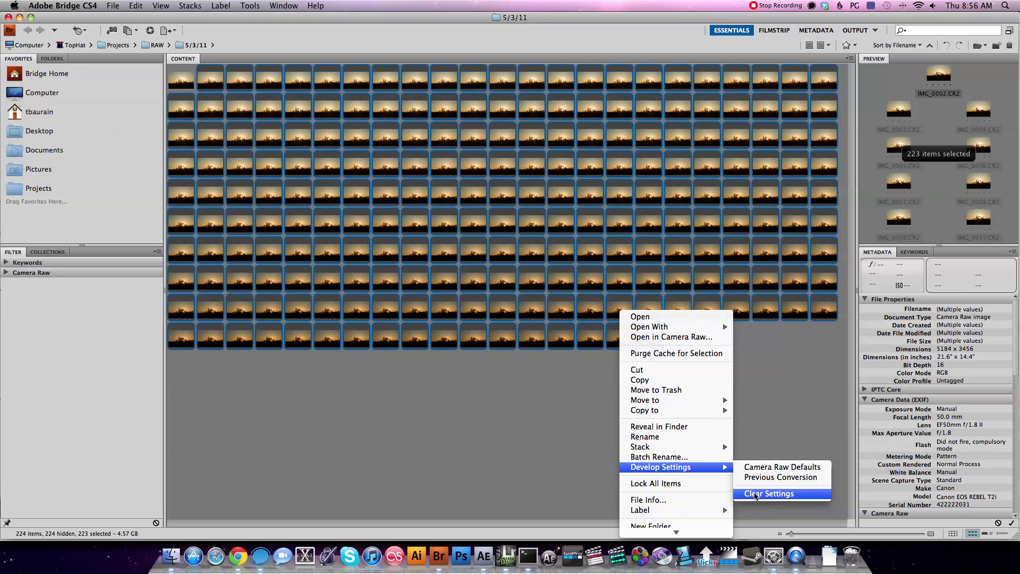
click(773, 412)
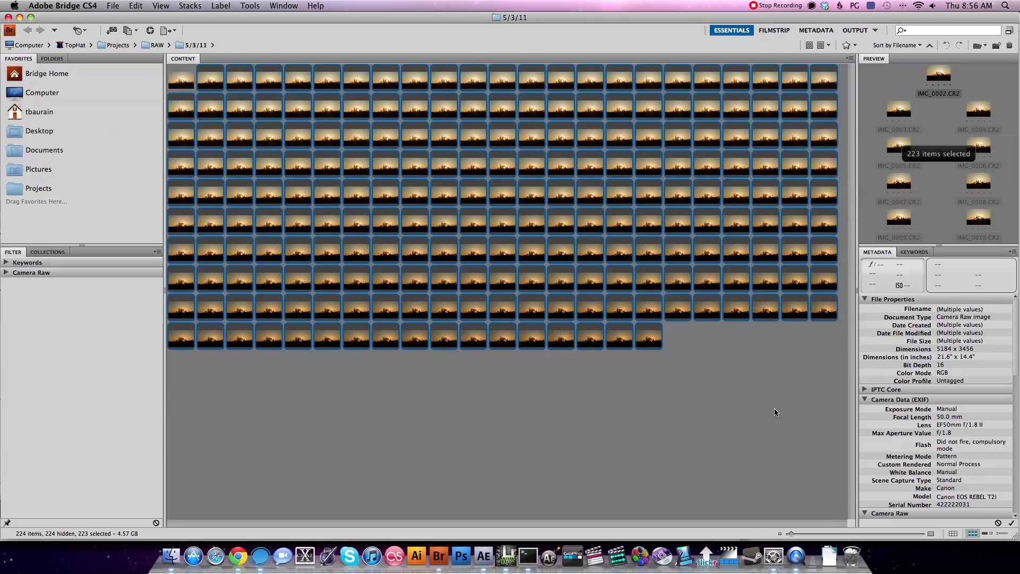
click(650, 365)
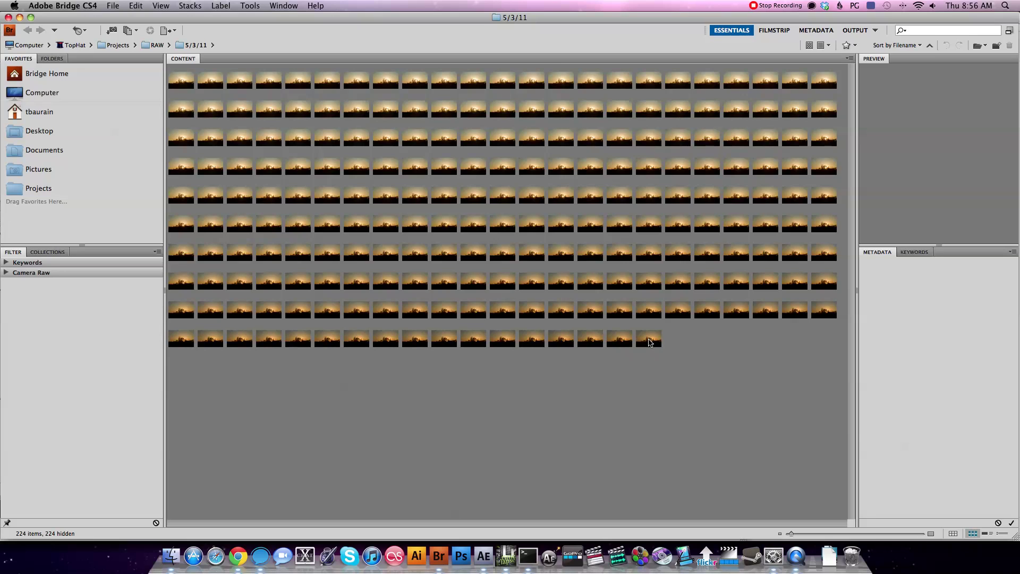
Open the last image, IMG_0224.CR2, in Camera Raw, review its basic adjustments, and close it with the settings kept
click(650, 342)
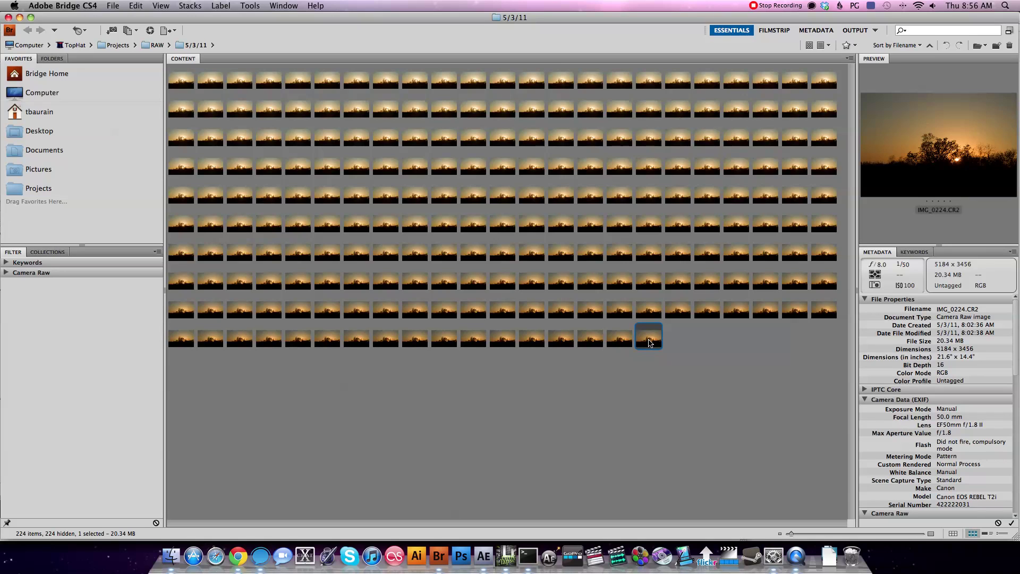
right_click(643, 337)
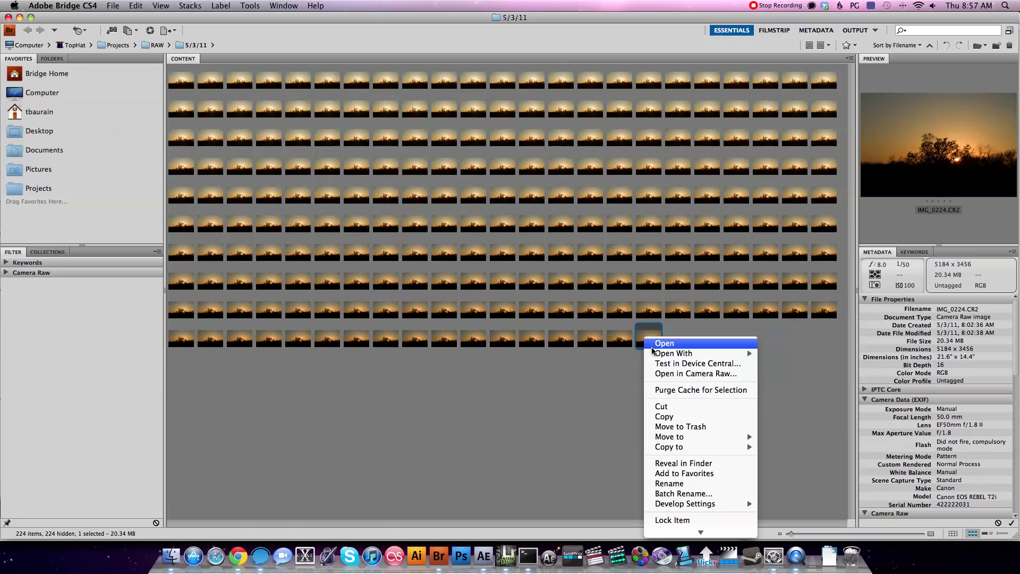
click(662, 374)
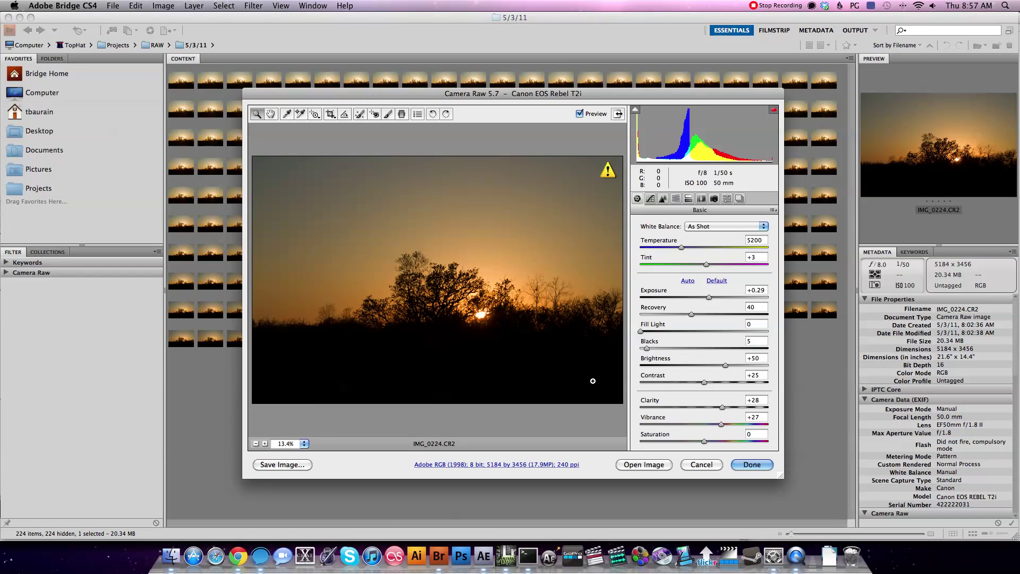
drag(476, 95, 440, 78)
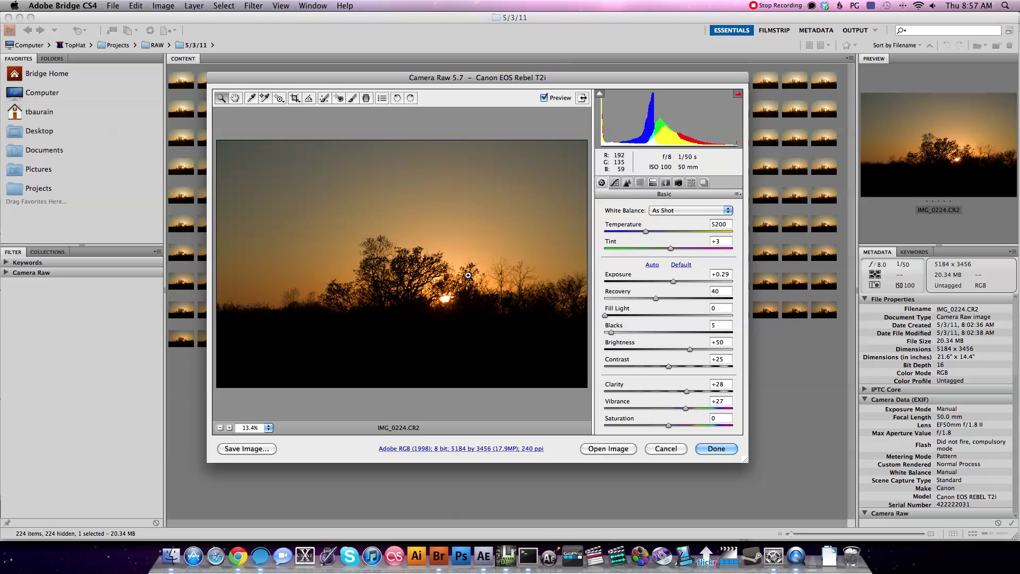
click(717, 449)
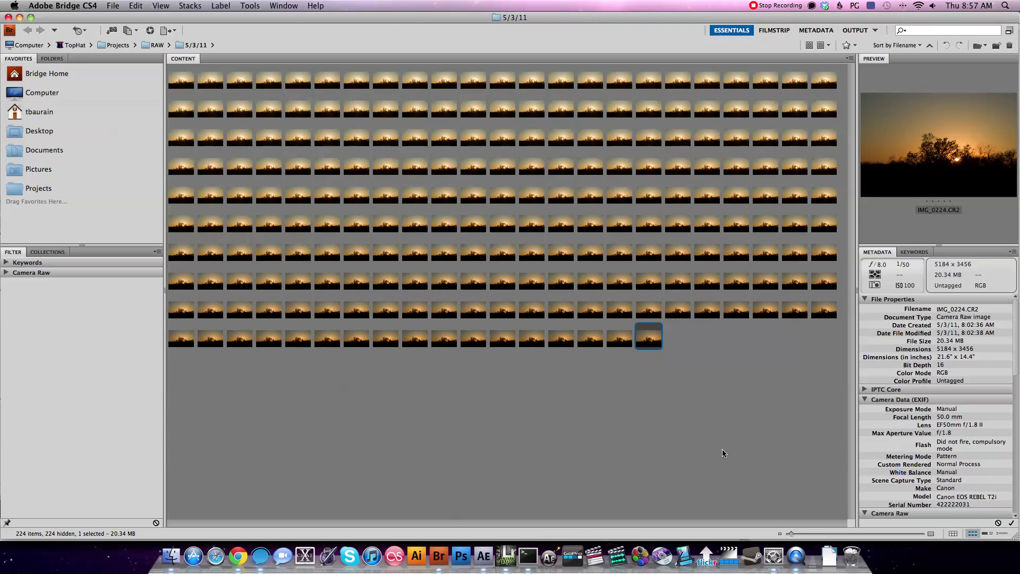
click(563, 402)
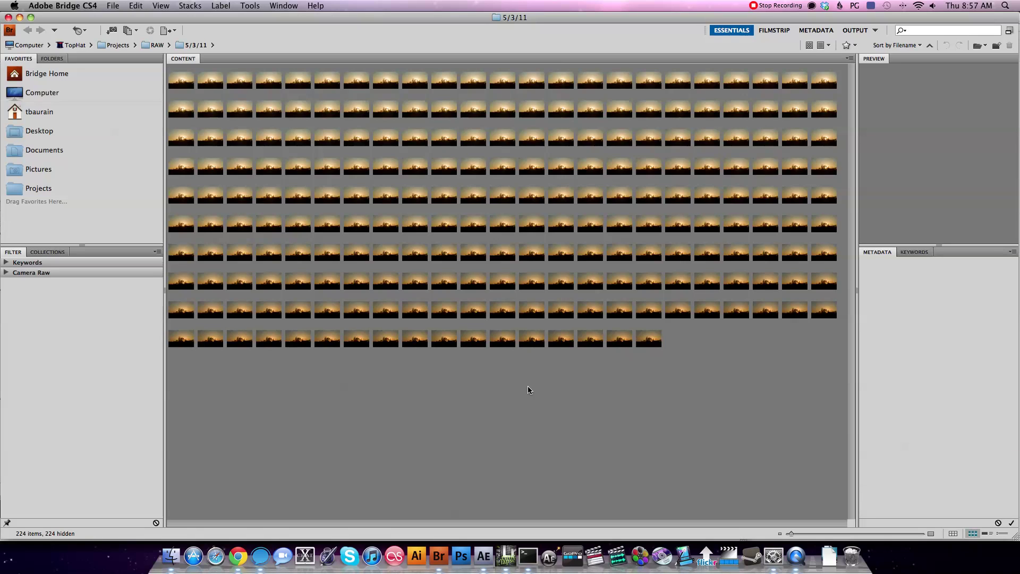
Switch to LRTimelapse and show the unchanged properties for the image sequence, checking the list down to the last image
key(super+Tab)
key(super+Tab)
key(super+Tab)
key(super+Tab)
key(super+Tab)
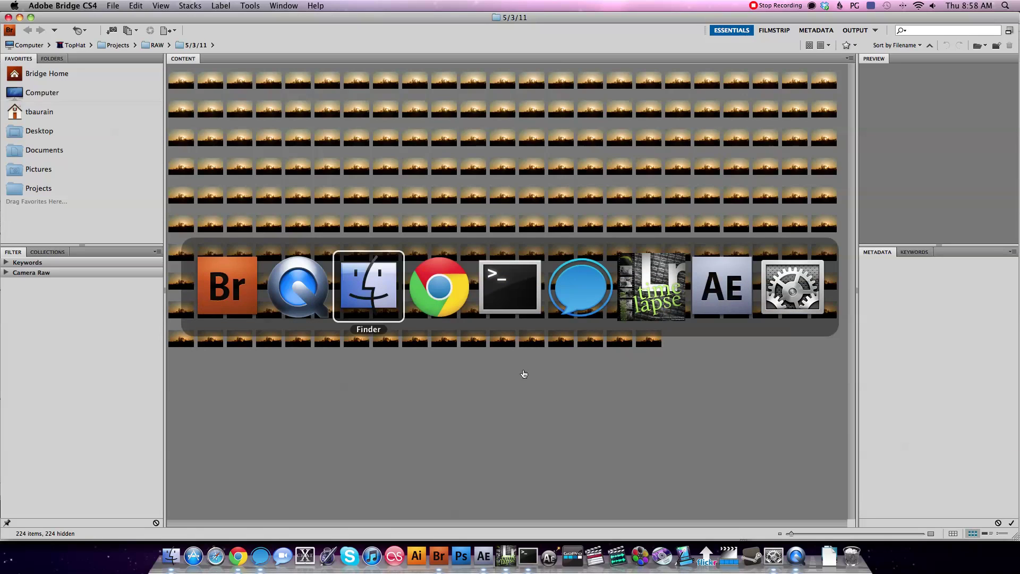
key(super+Tab)
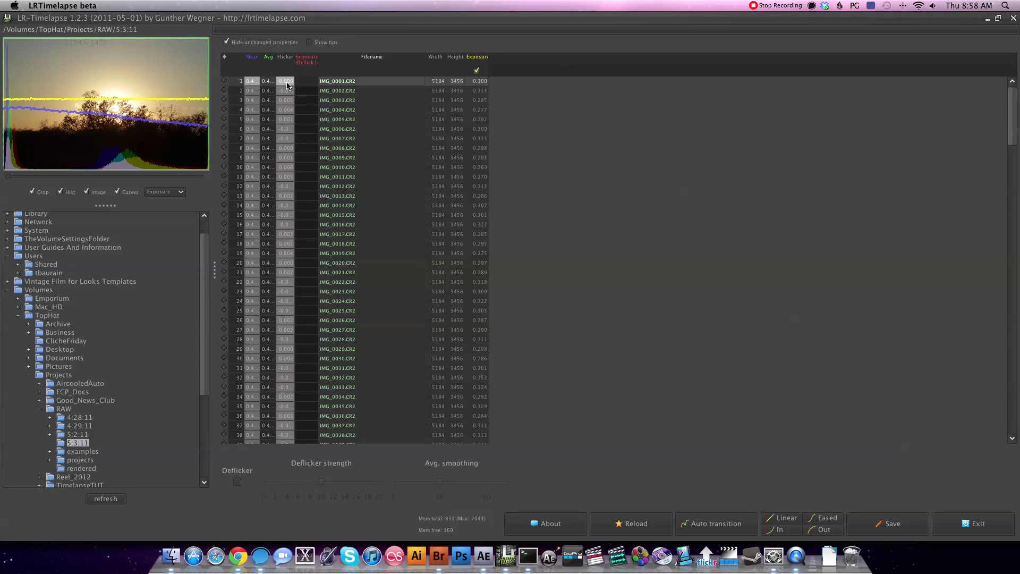
click(228, 43)
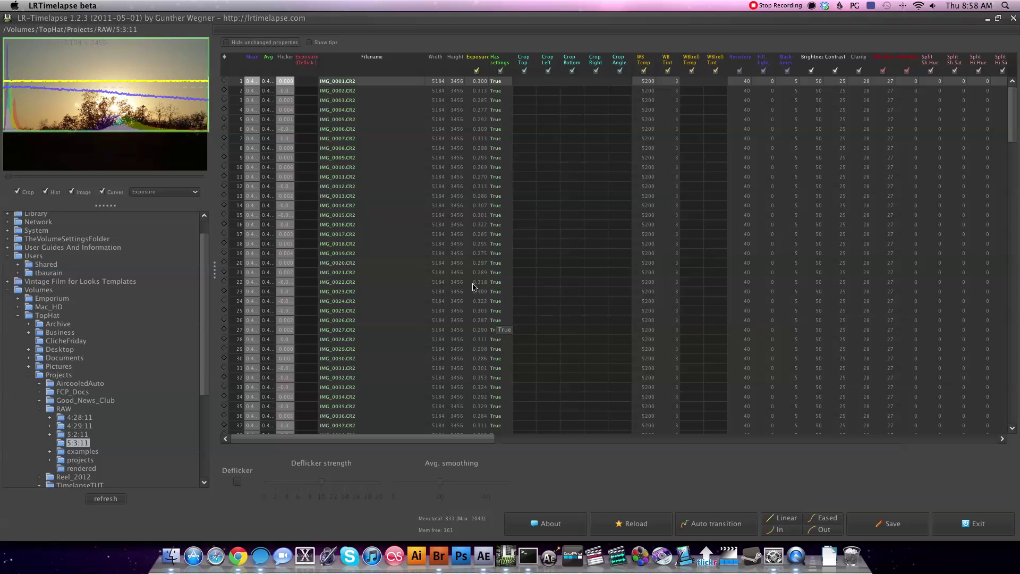
drag(1012, 132, 1015, 414)
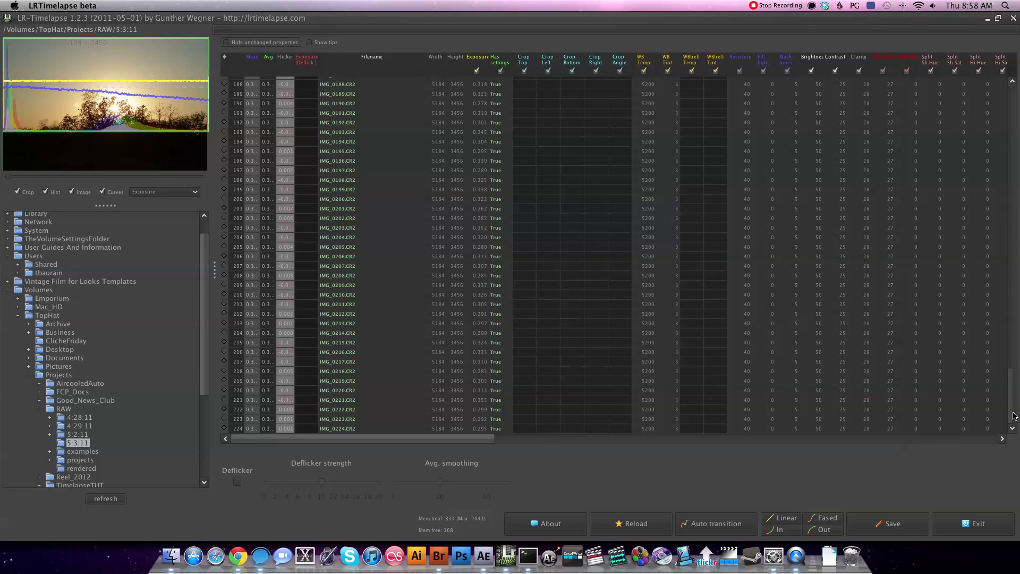
Switch to Chrome and view the LRTimelapse website and the Timescapes forum index
key(super+Tab)
key(super+Tab)
key(super+Tab)
key(super+Tab)
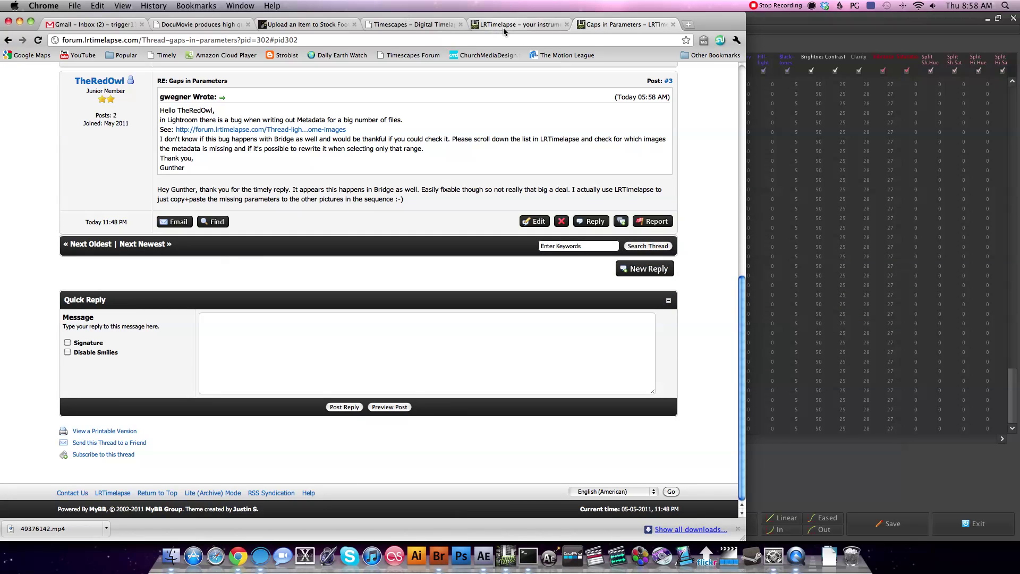
click(504, 27)
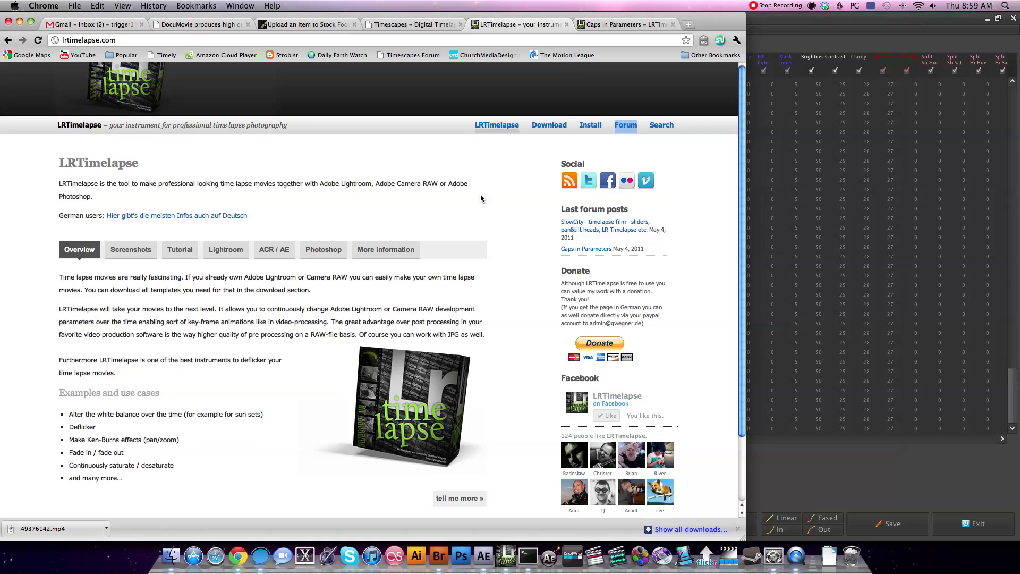
click(416, 27)
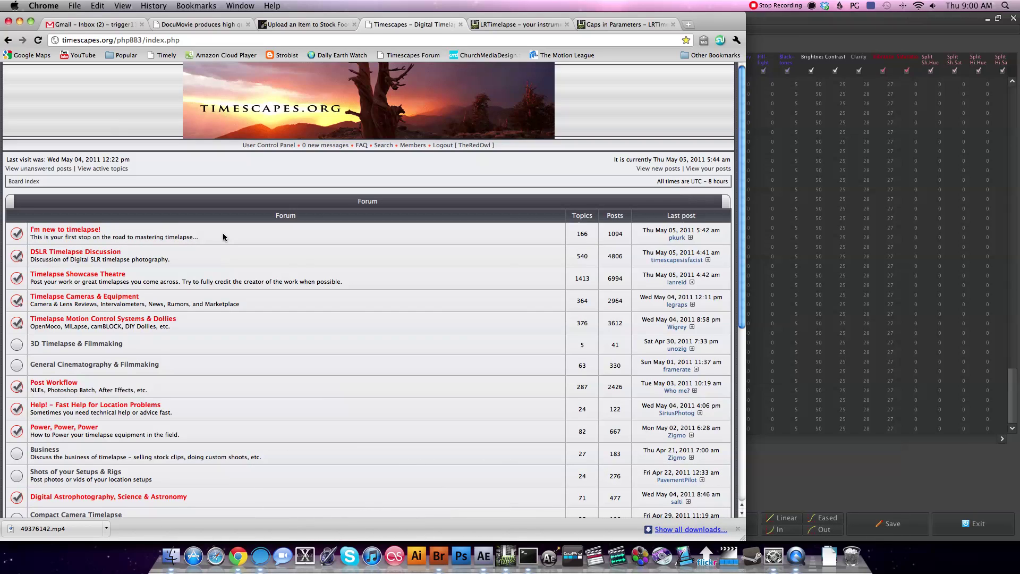
Switch back to LRTimelapse, select the whole image sequence, and enable Deflicker with a strength of 10
key(super+Tab)
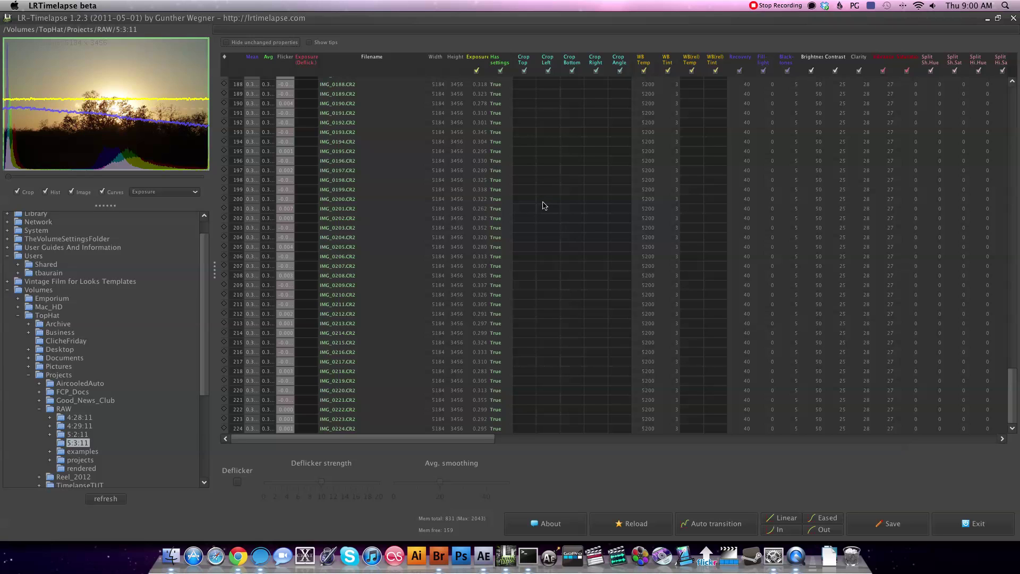
scroll(544, 207, up, 10)
scroll(545, 207, up, 20)
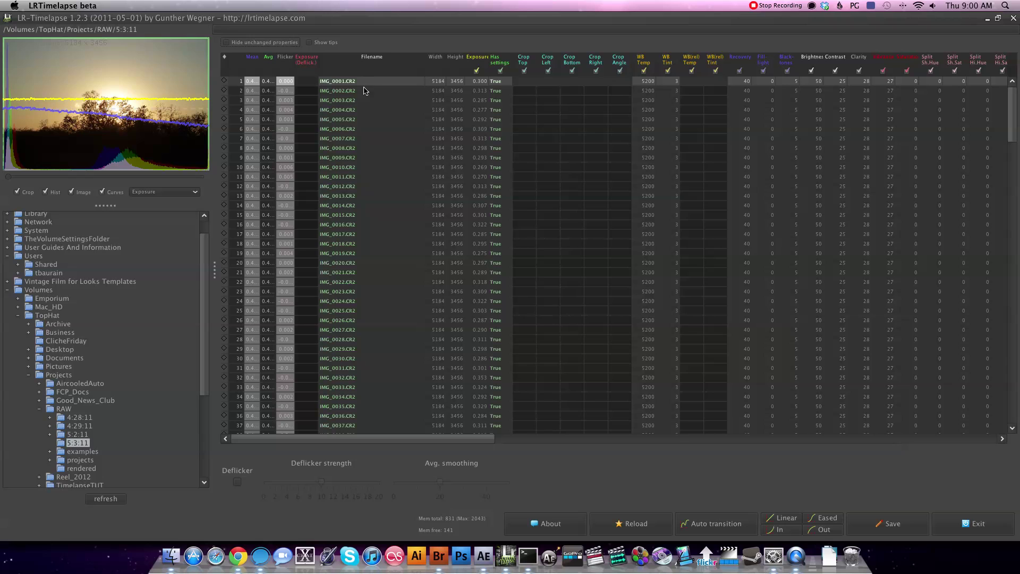
scroll(454, 165, down, 6)
scroll(455, 165, down, 20)
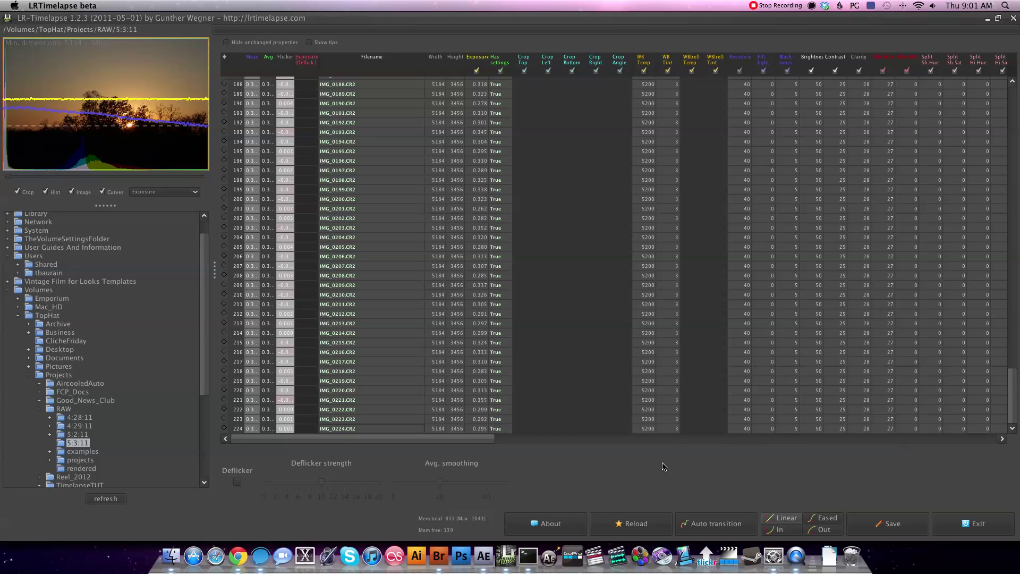
click(237, 482)
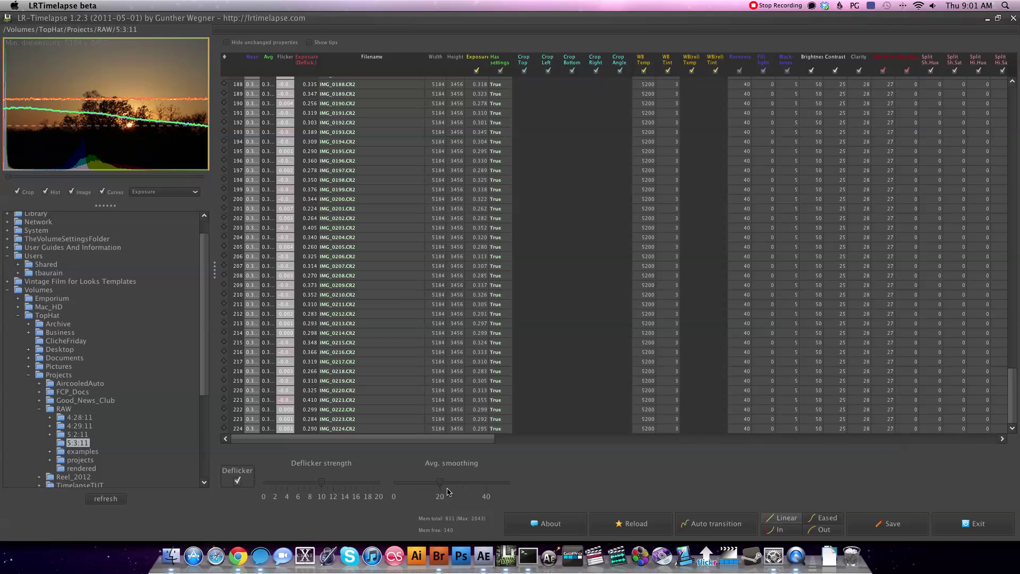
drag(323, 483, 323, 484)
Apply a linear exposure transition across the selected image sequence
click(777, 516)
click(778, 517)
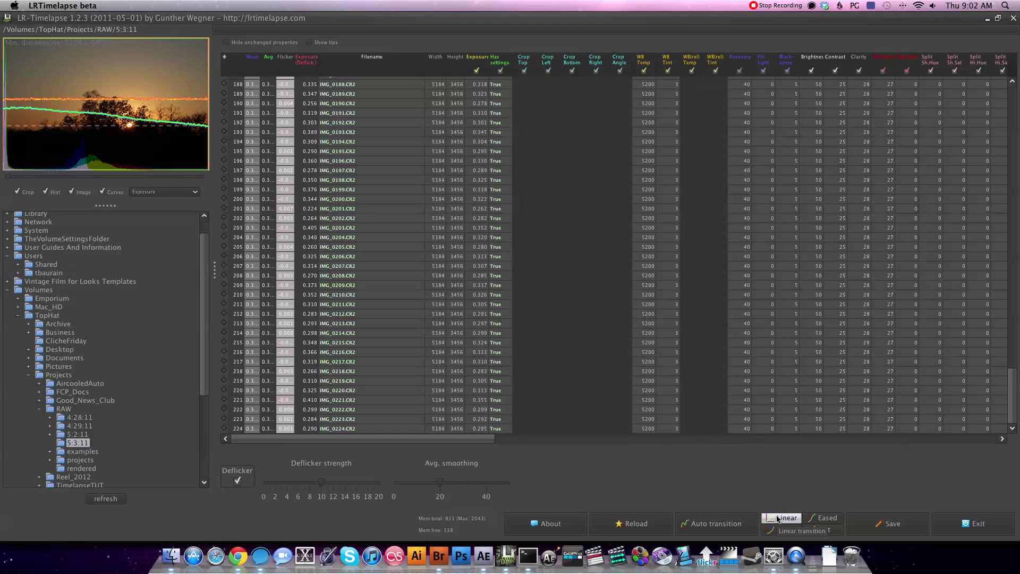
click(778, 519)
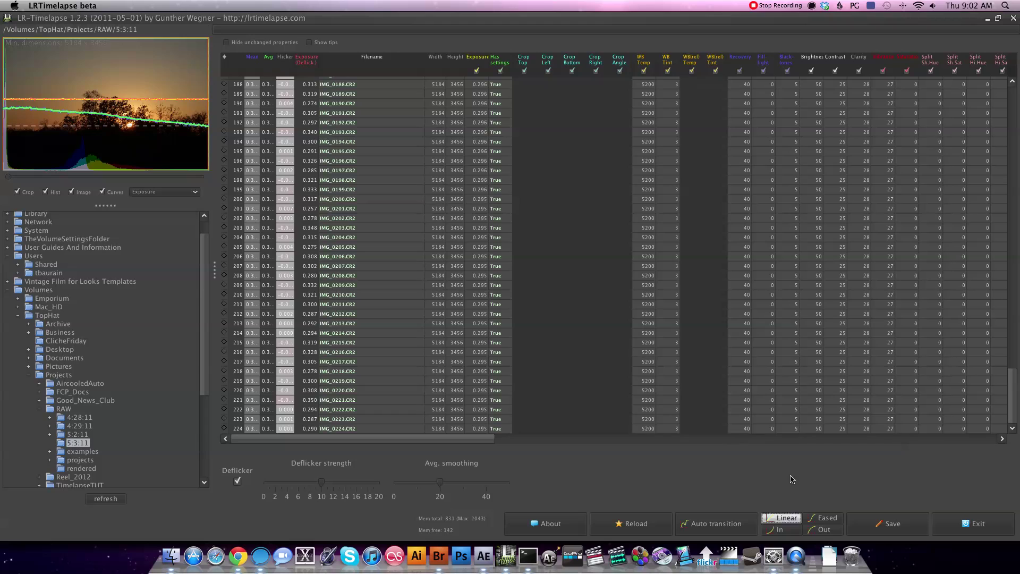
Save the deflickered settings of the image sequence to the XMP files and check the list of written files
click(878, 522)
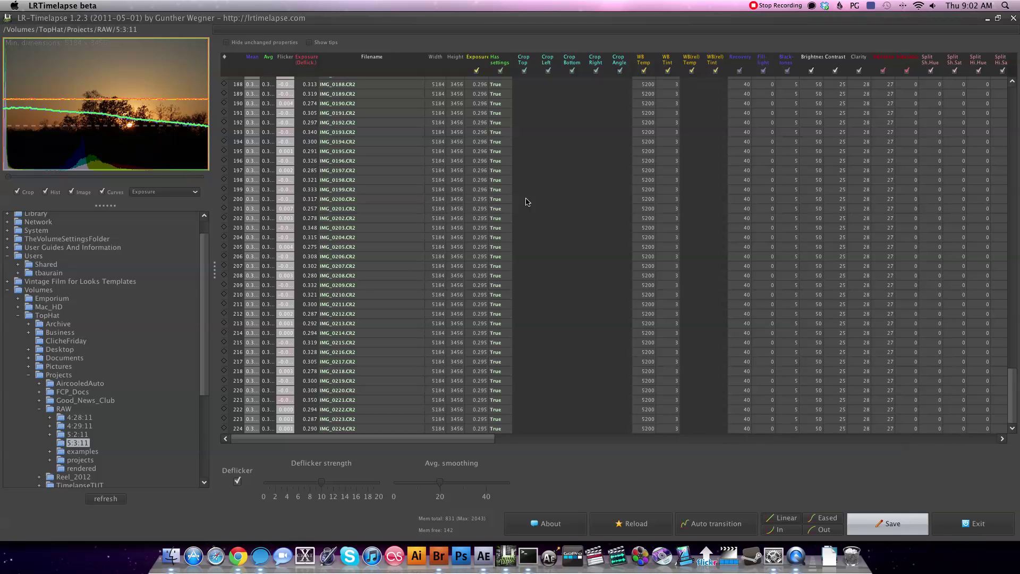
click(873, 520)
click(873, 520)
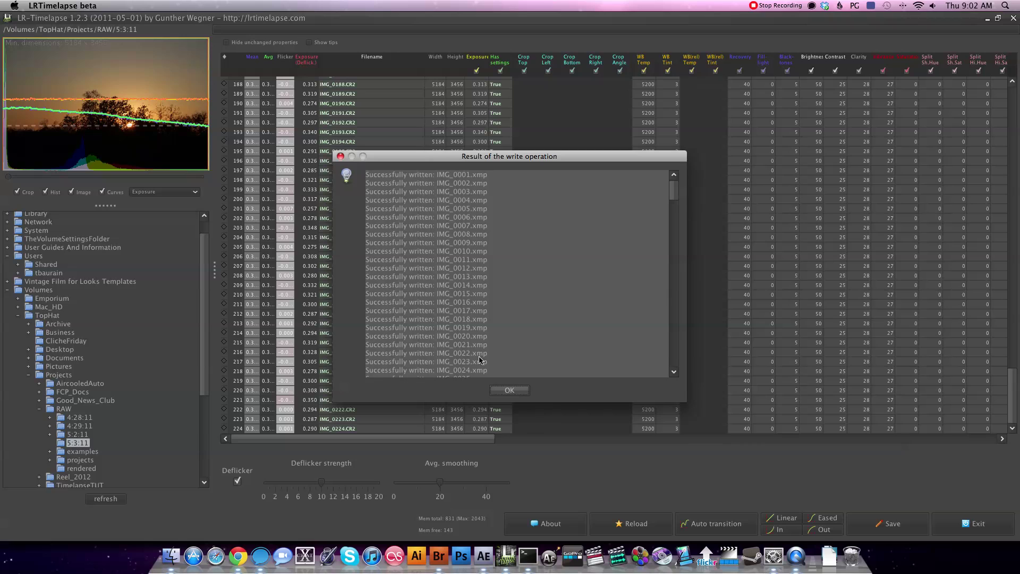
scroll(471, 277, down, 20)
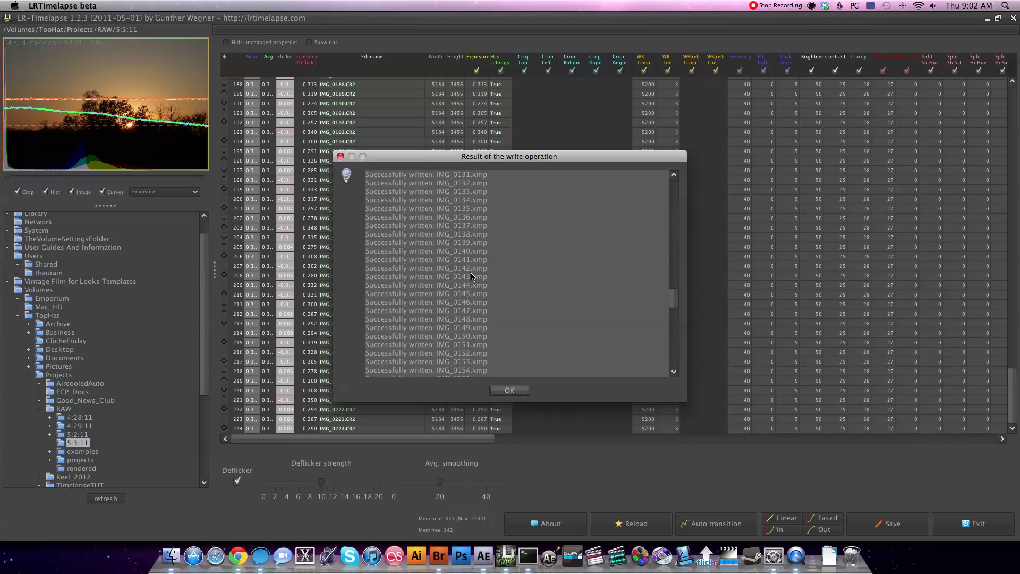
scroll(472, 277, up, 3)
scroll(471, 277, up, 20)
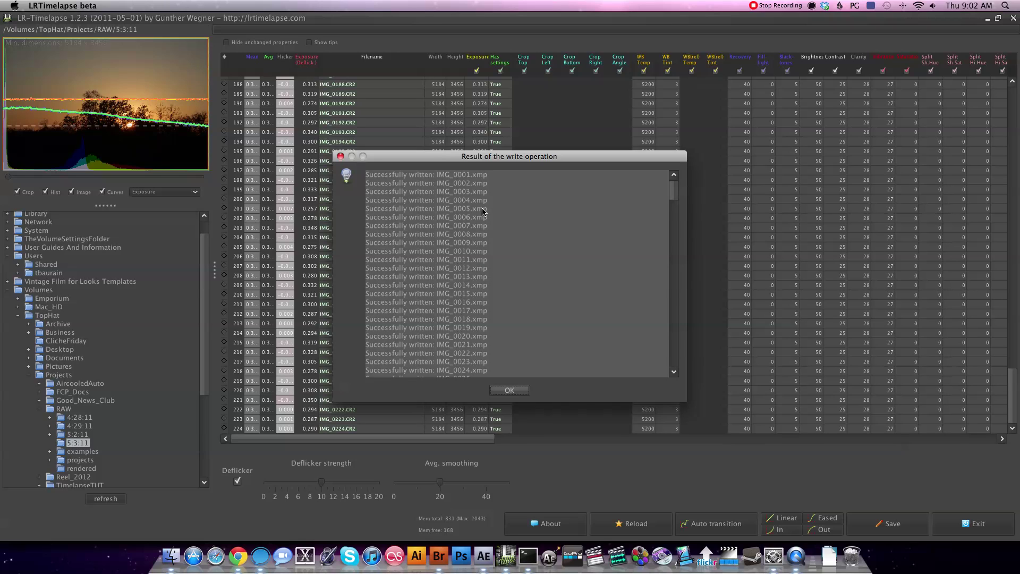
click(503, 391)
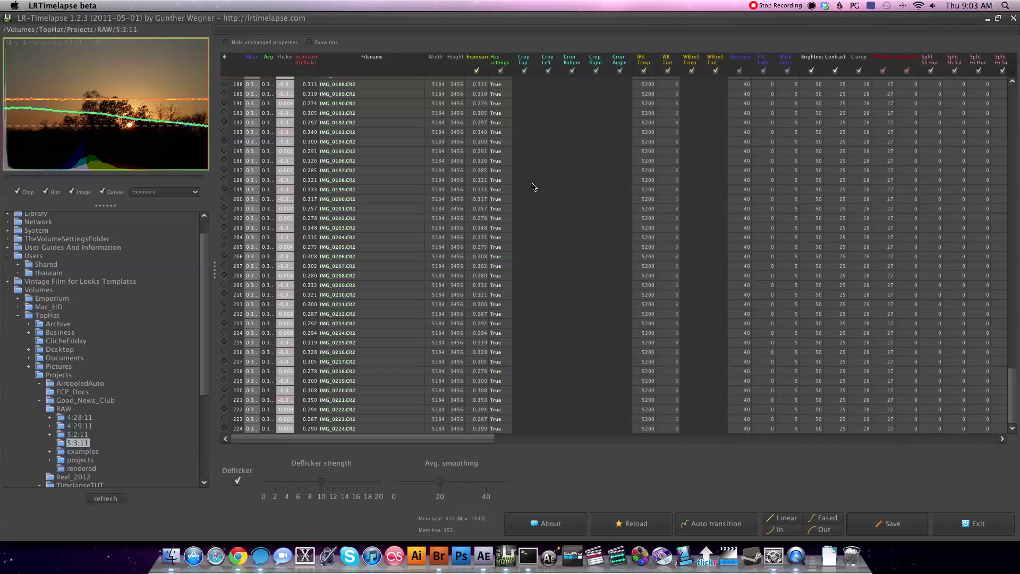
Switch to After Effects with the 5_3_11.aep project and clear the selection of project items
key(super+Tab)
key(super+Tab)
key(super+Tab)
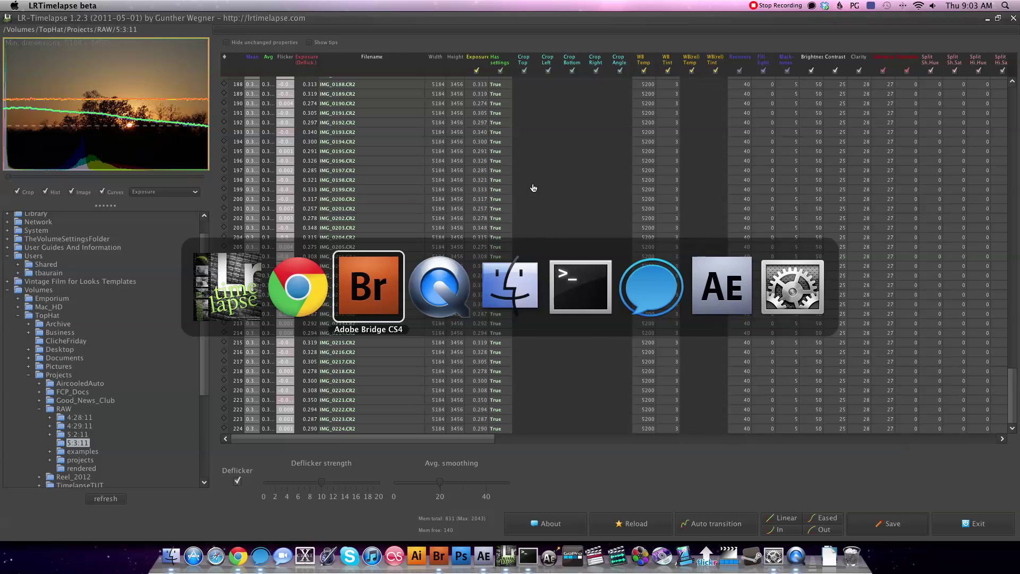
key(super+Tab)
key(super+Tab)
key(super+Tab)
key(super+Tab)
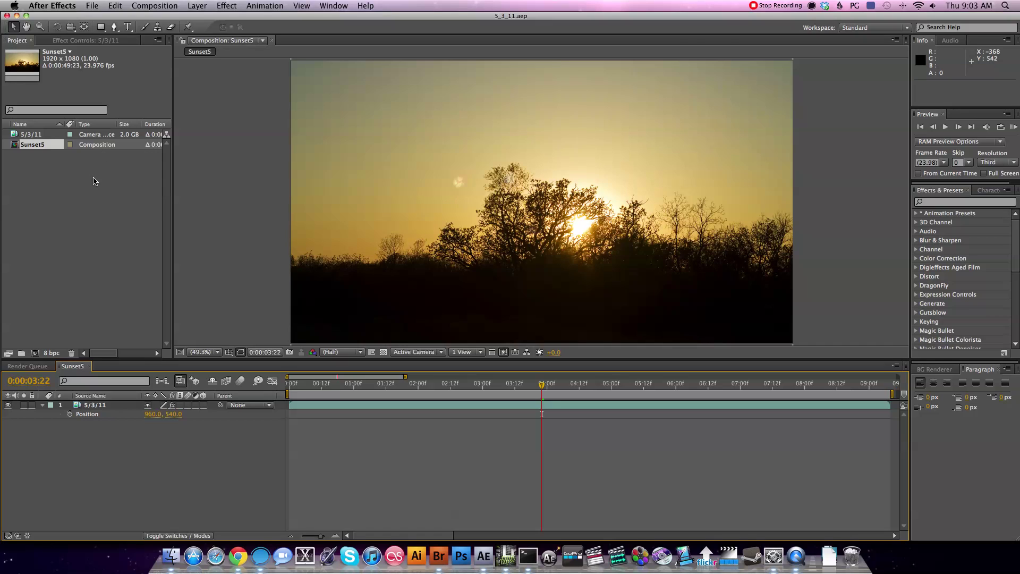
click(94, 181)
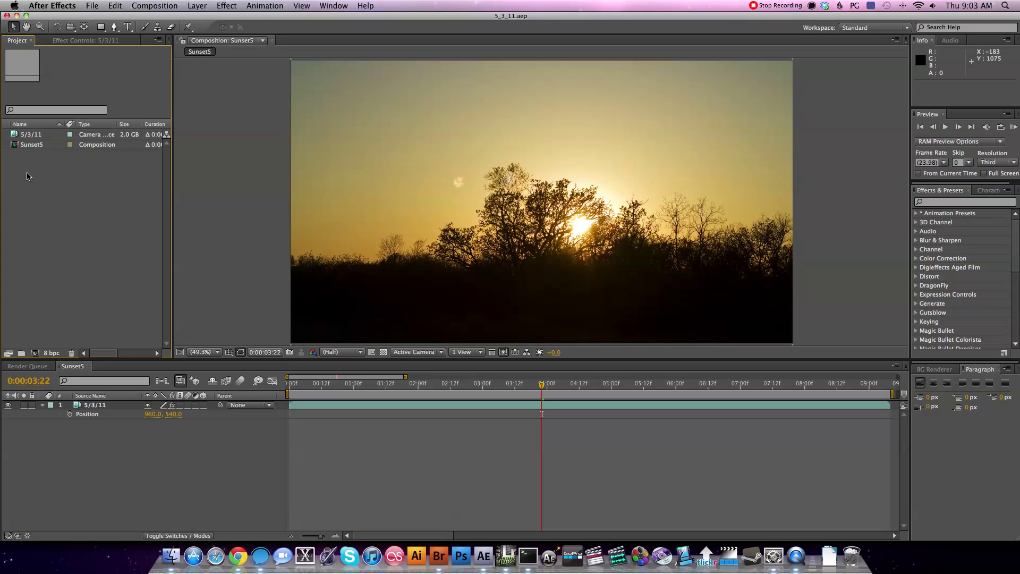
Try importing IMG_0001.CR2 from the RAW folder 5/3/11 as a Camera Raw Sequence, cancelling before the import
double_click(28, 172)
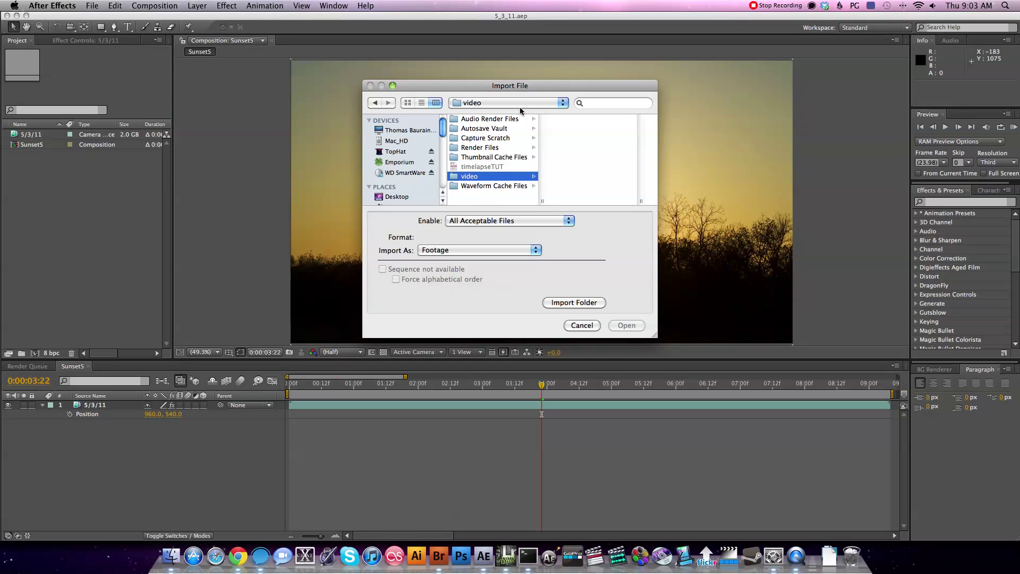
click(491, 102)
click(478, 125)
click(473, 147)
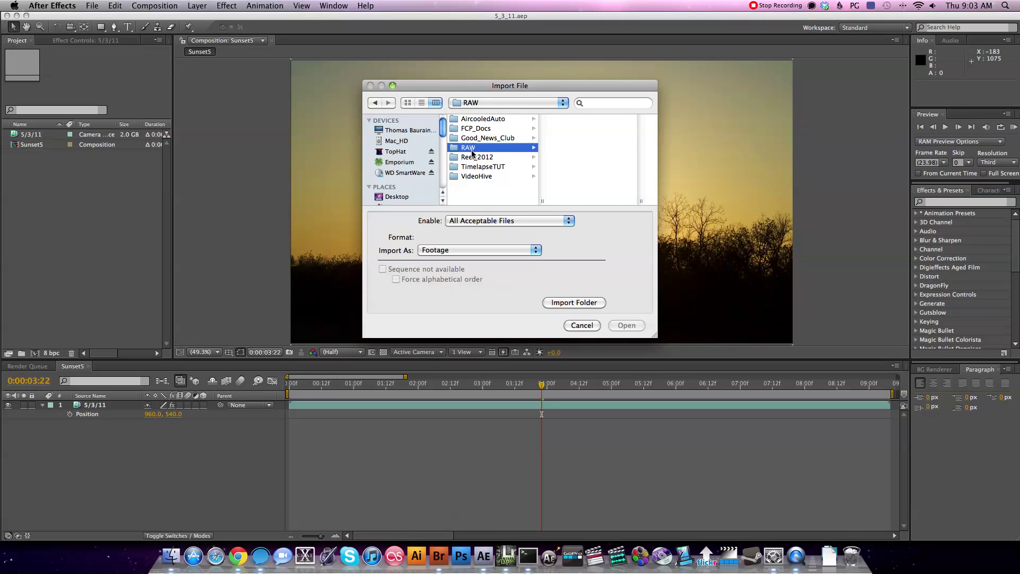
click(600, 148)
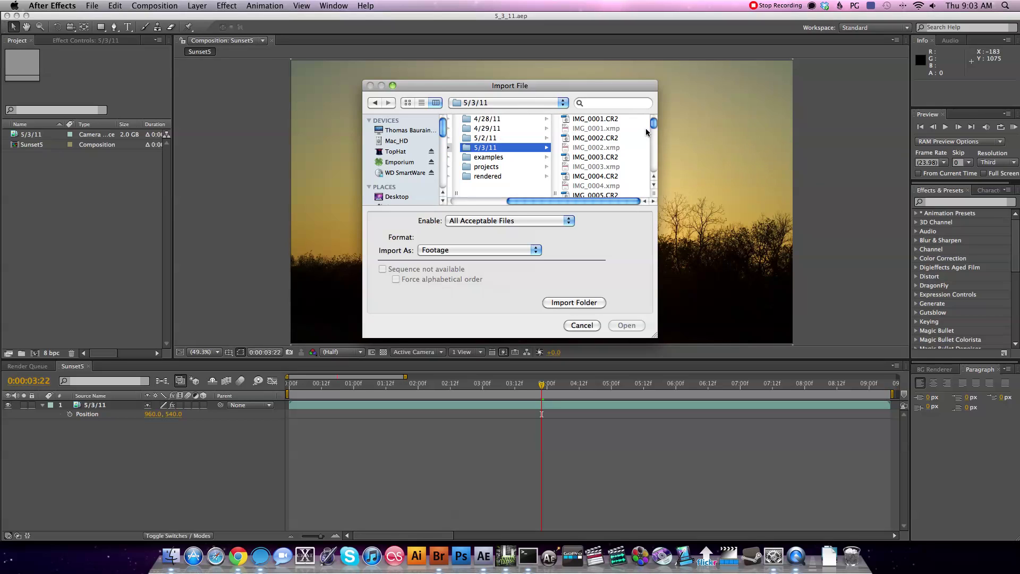
click(580, 119)
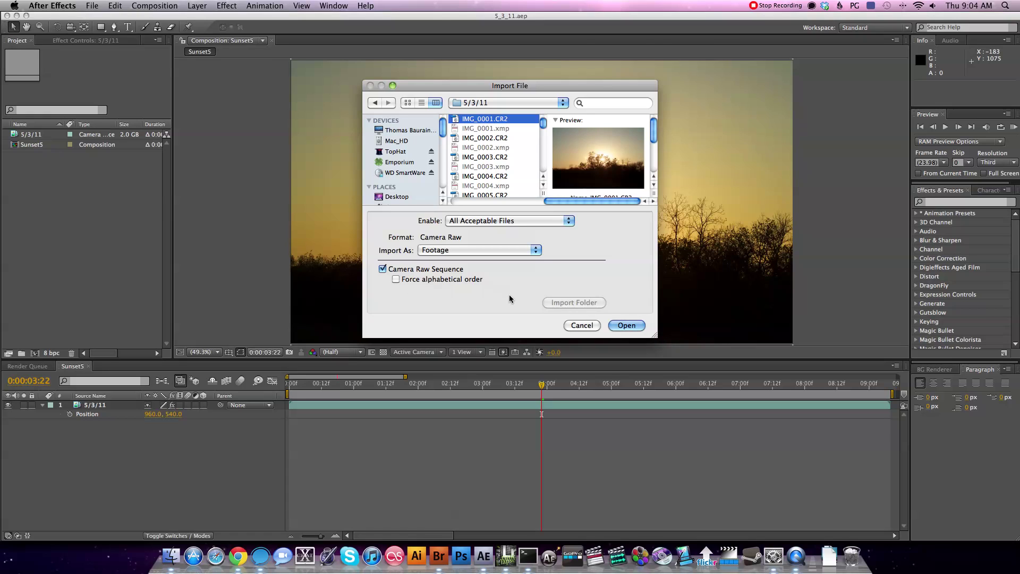
click(582, 326)
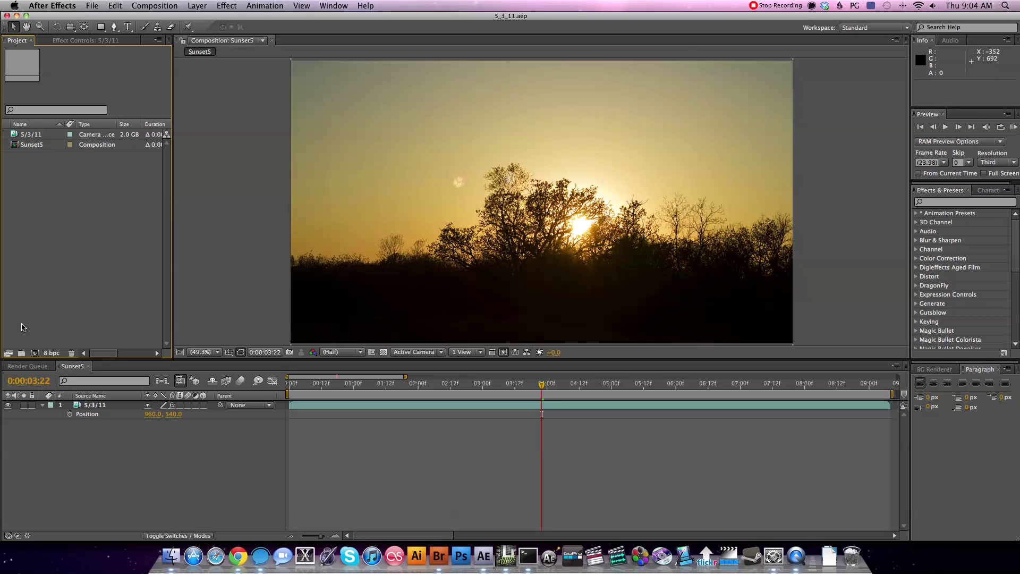
View the settings for a new composition and leave without creating one
click(35, 353)
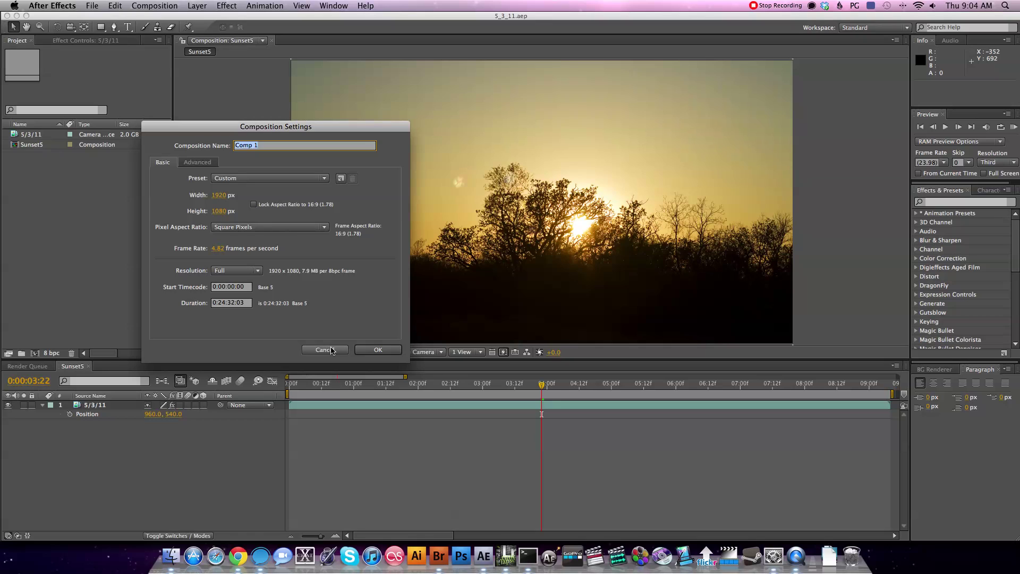
click(331, 350)
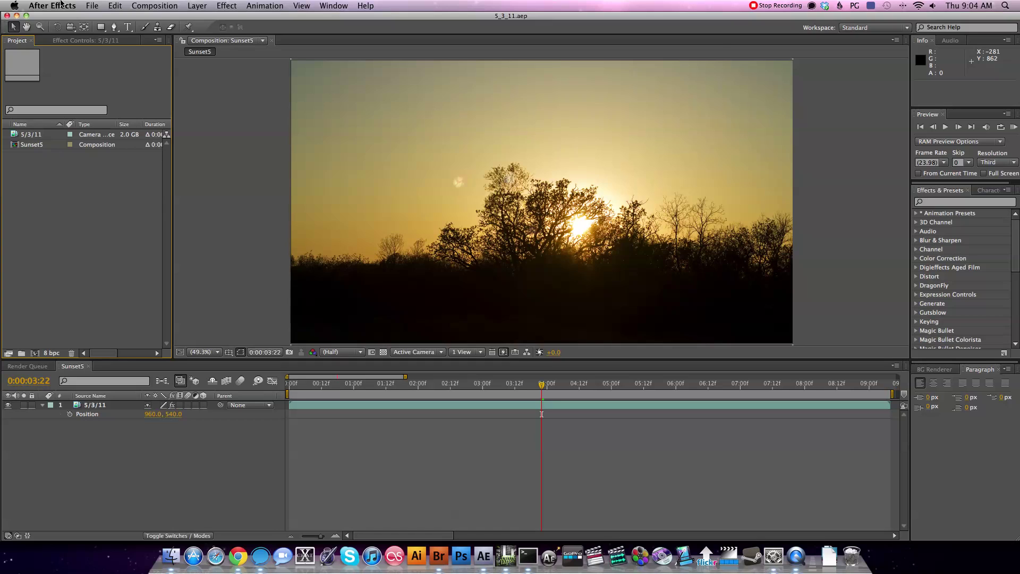
Try a sequence footage rate of 29.97 frames per second in the import preferences and discard the change
click(61, 4)
mouse_move(65, 37)
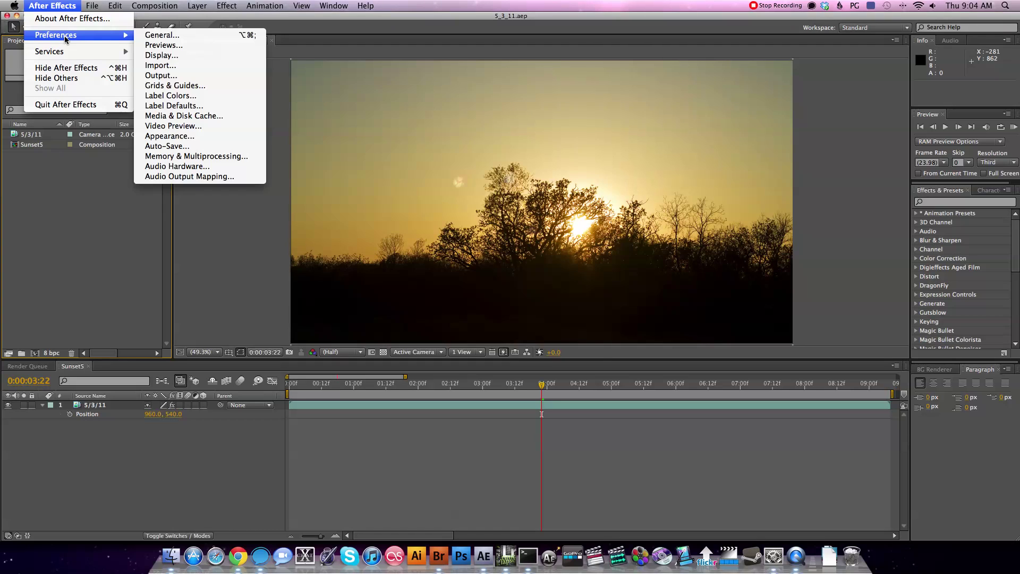
click(159, 66)
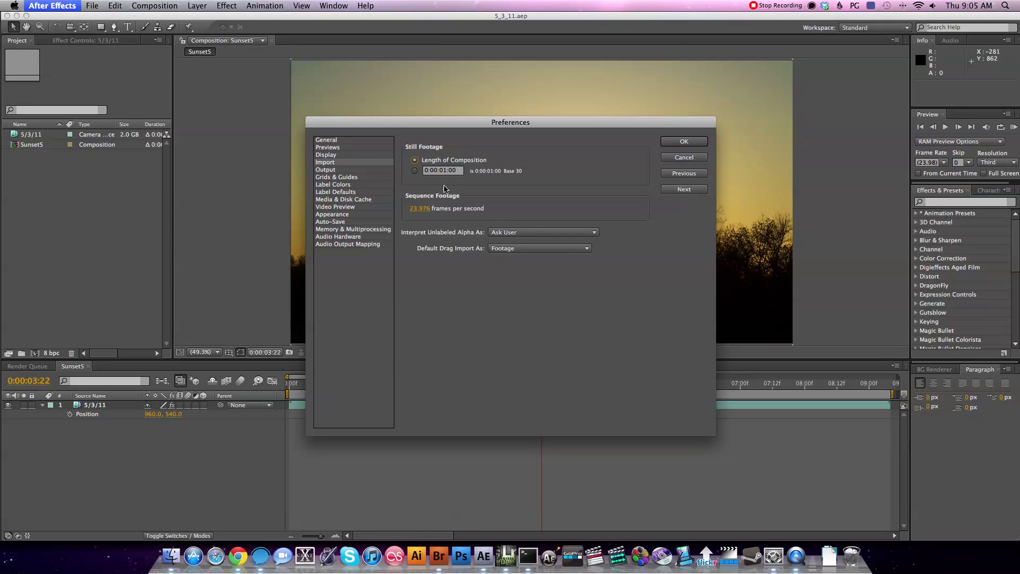
drag(453, 126, 465, 136)
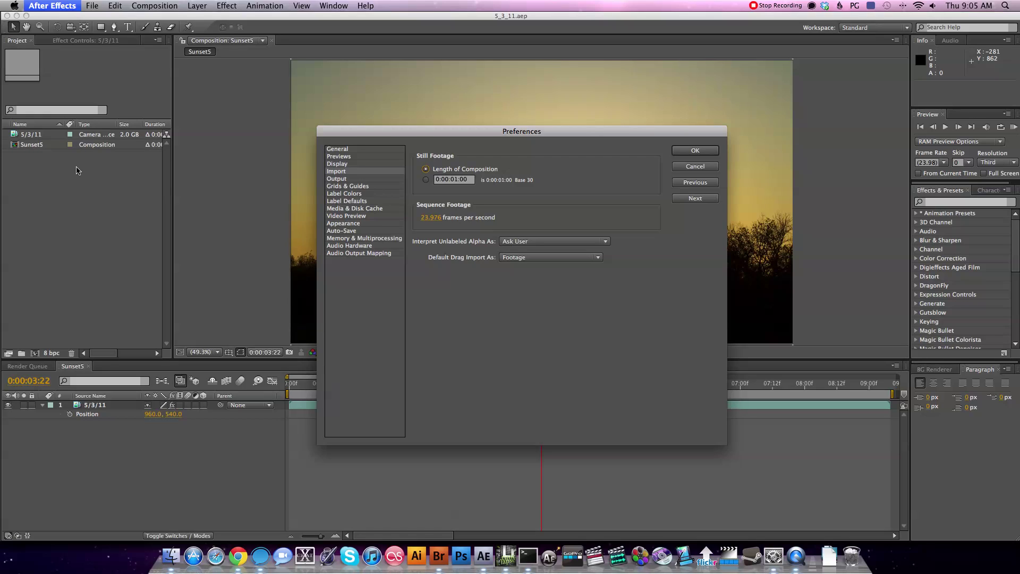
click(443, 220)
text(29.97)
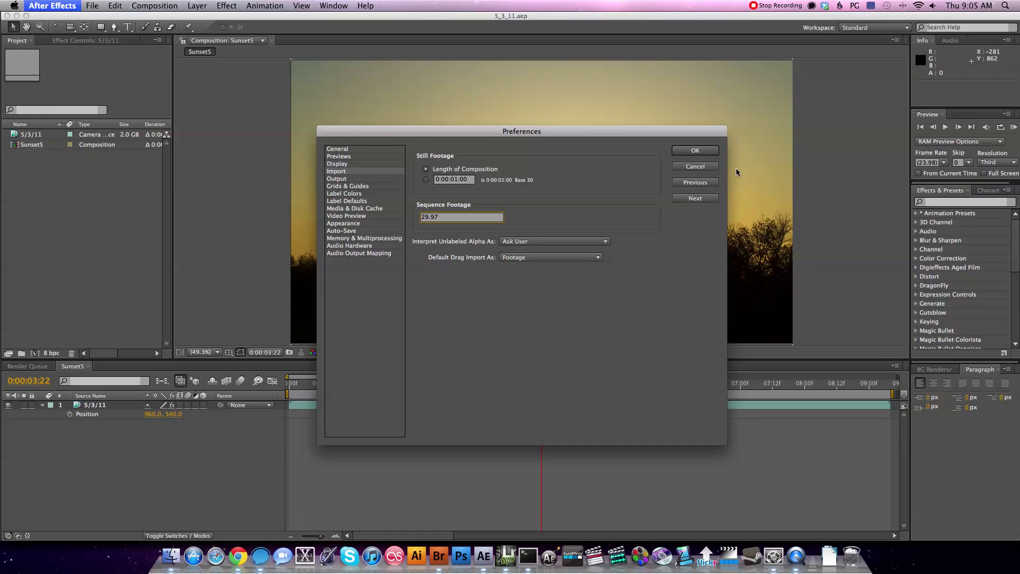
click(603, 179)
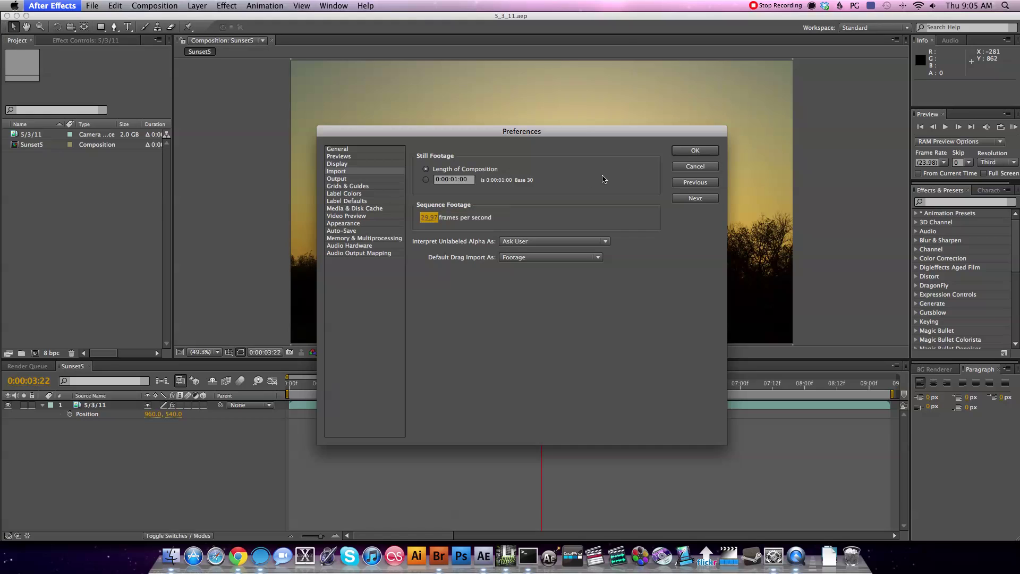
click(686, 167)
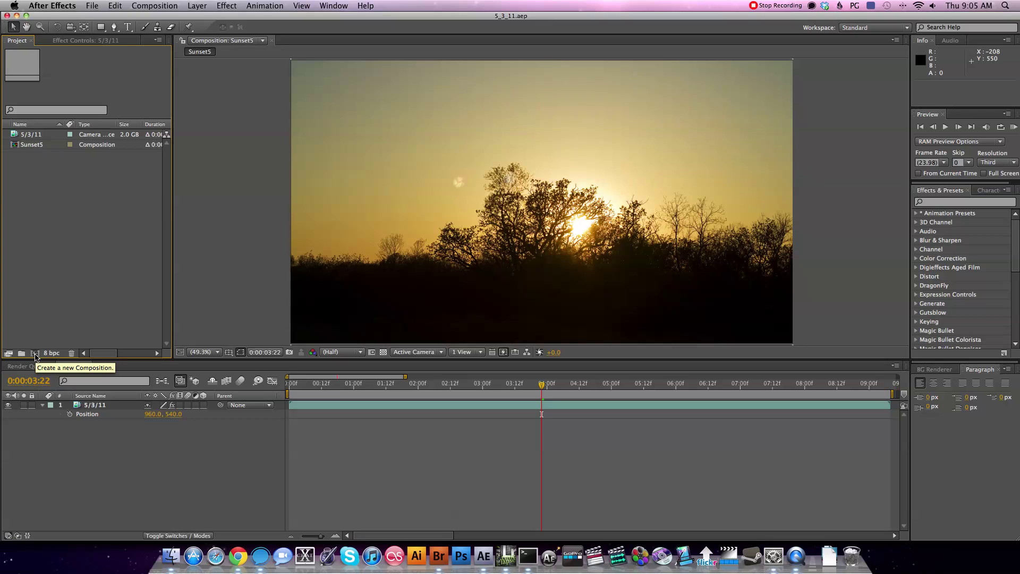
Examine the composition settings of Sunset5, including its size, frame rate and duration, and leave without changing them
click(159, 6)
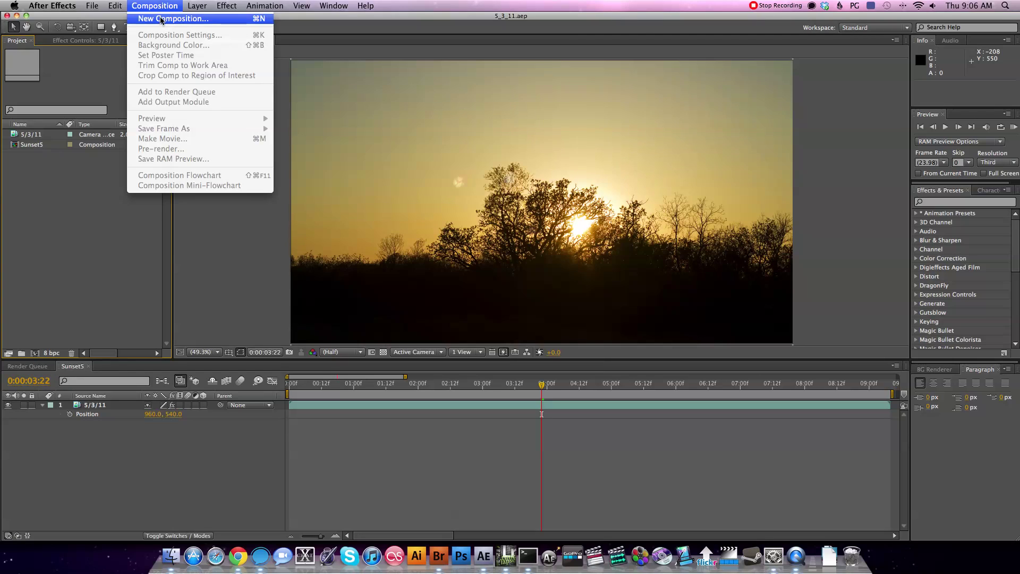
click(161, 18)
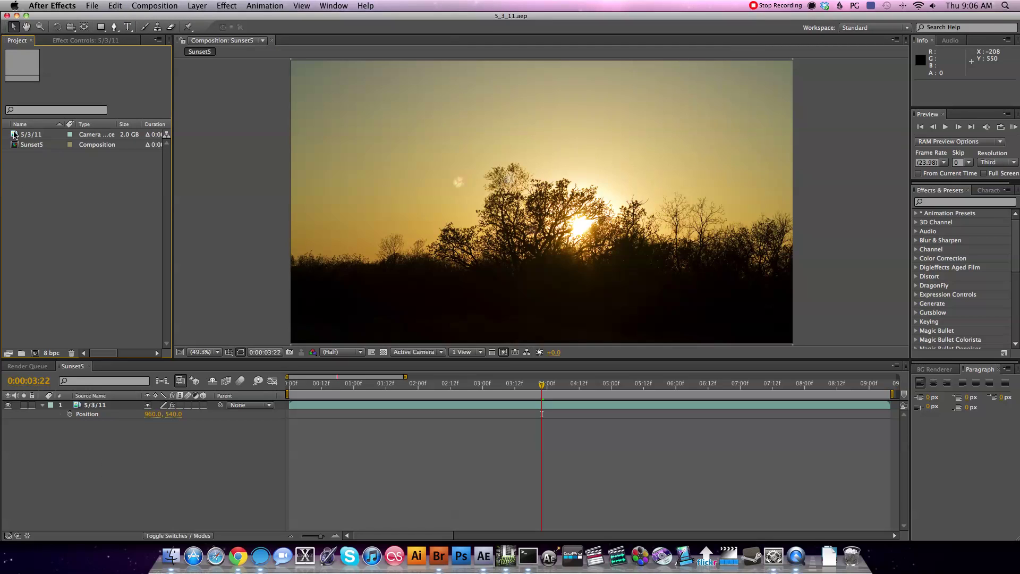
click(101, 432)
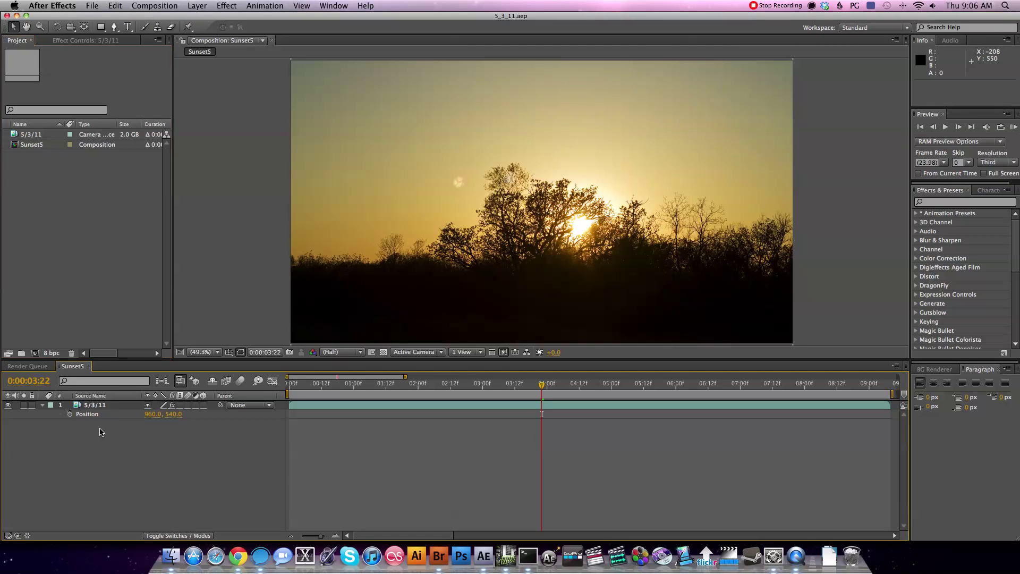
click(154, 4)
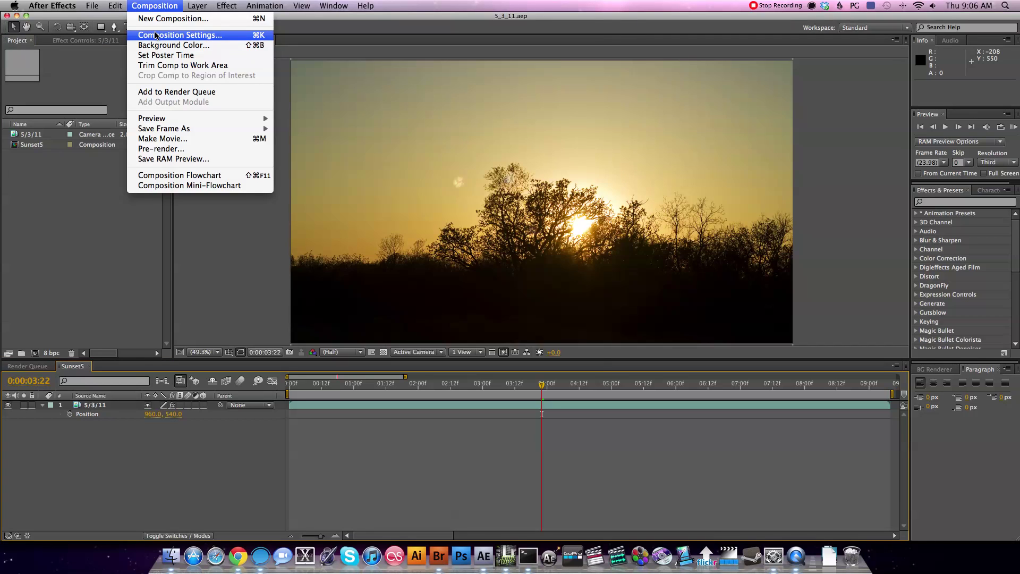
click(157, 36)
drag(227, 130, 276, 155)
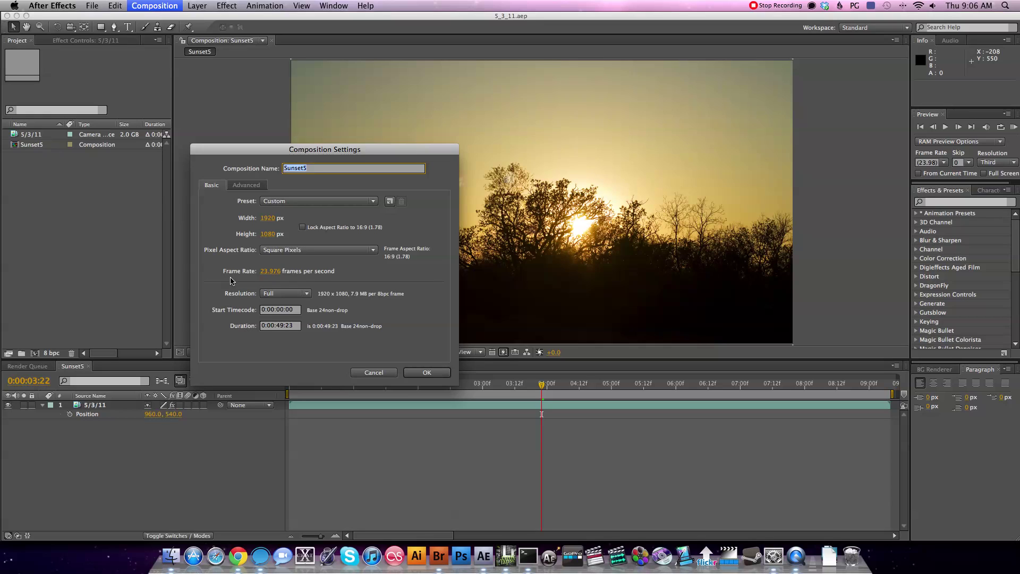
click(374, 372)
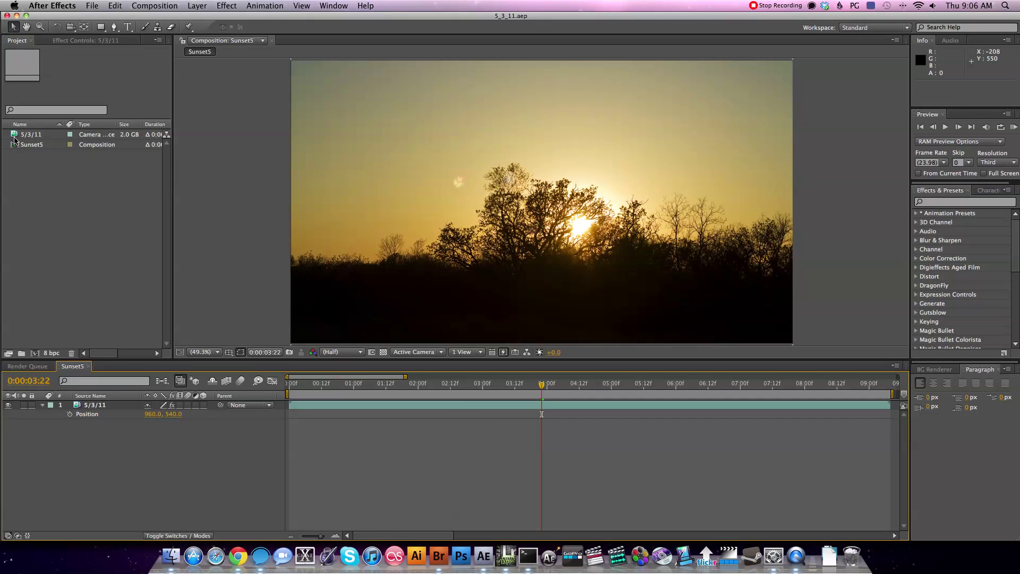
Select the 5/3/11 footage layer in Sunset5 and set its scale to 100%
drag(14, 140, 84, 428)
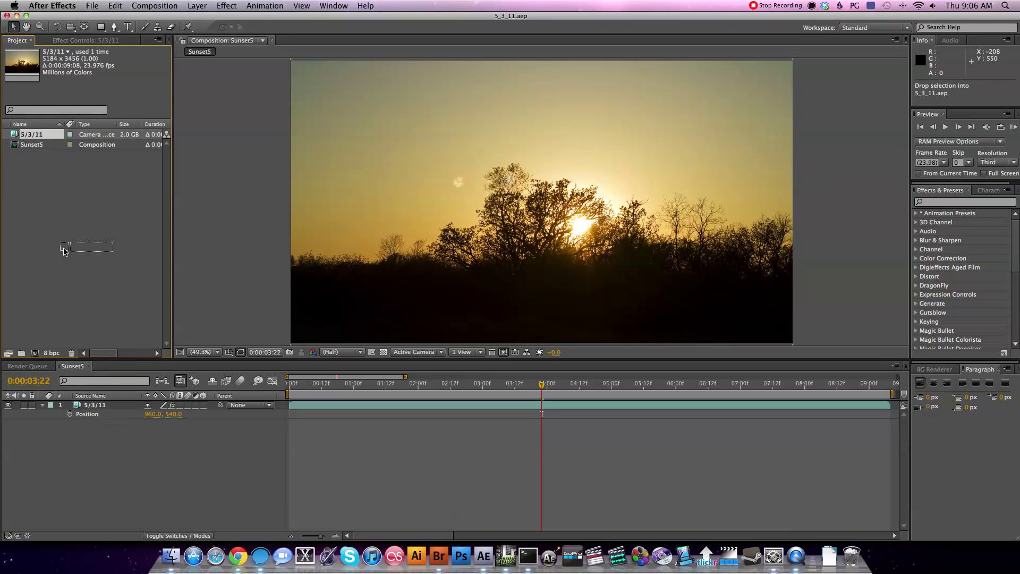
click(87, 407)
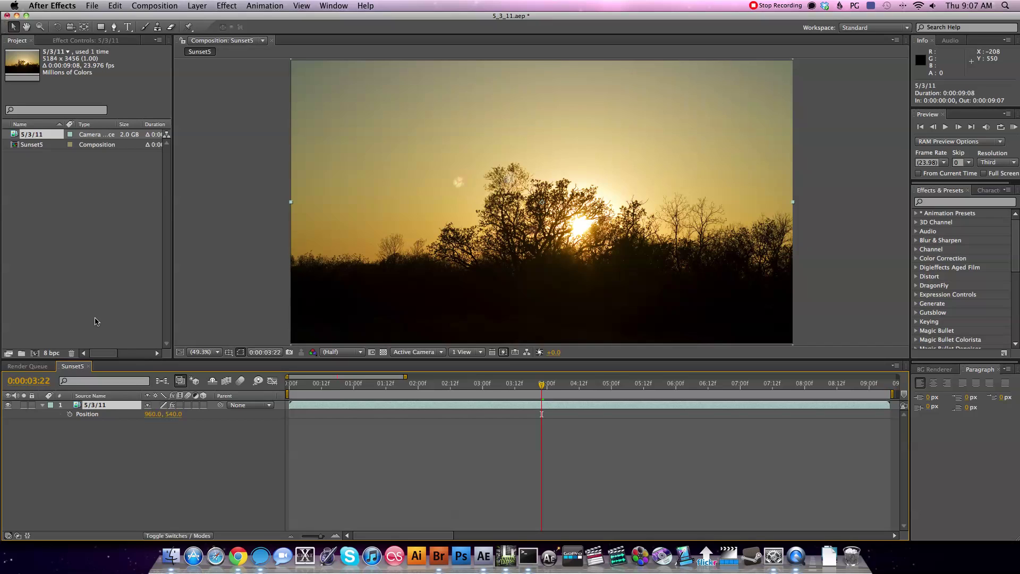
key(s)
click(159, 415)
text(100)
key(Return)
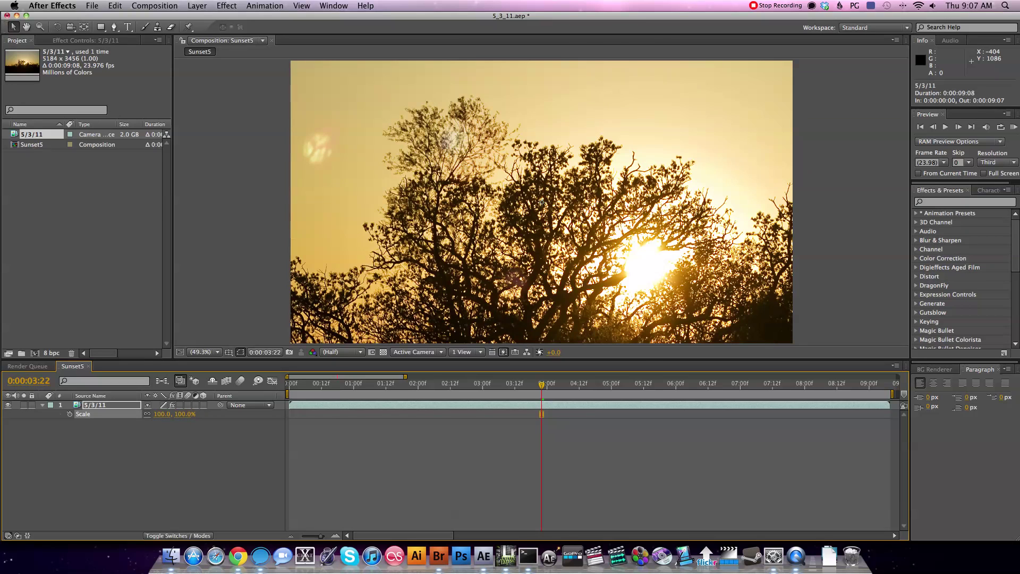
Set the 5/3/11 layer's scale to 37%
click(160, 415)
text(37)
key(Return)
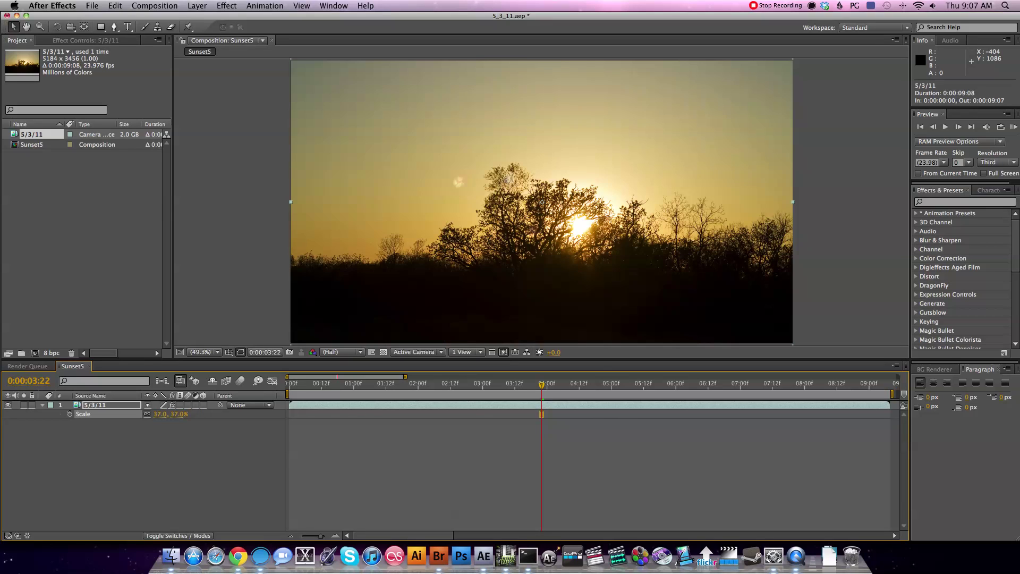
Reveal the 5/3/11 layer's Position property and examine its Unsharp Mask and Curves effect settings
click(98, 406)
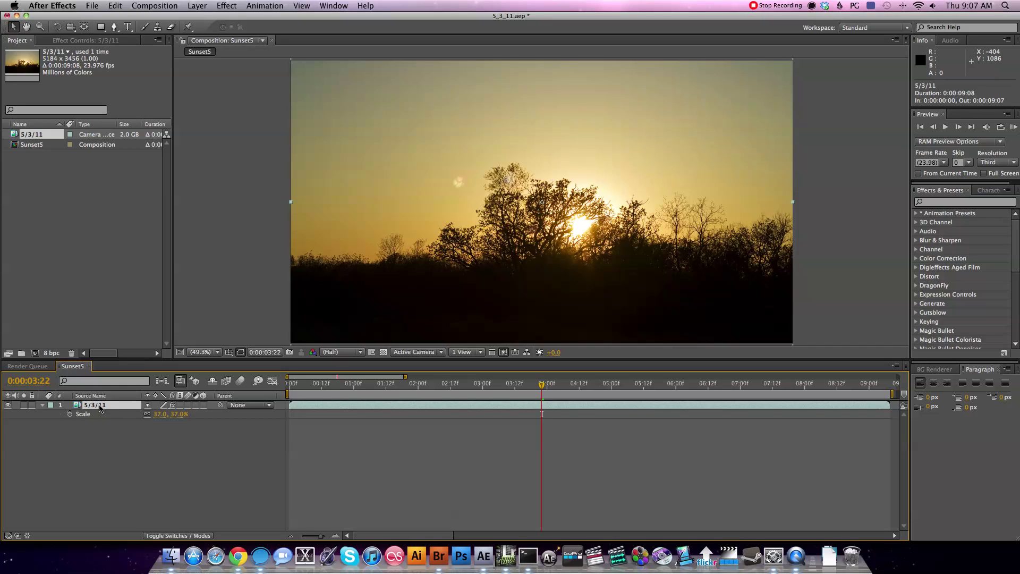
key(p)
click(77, 42)
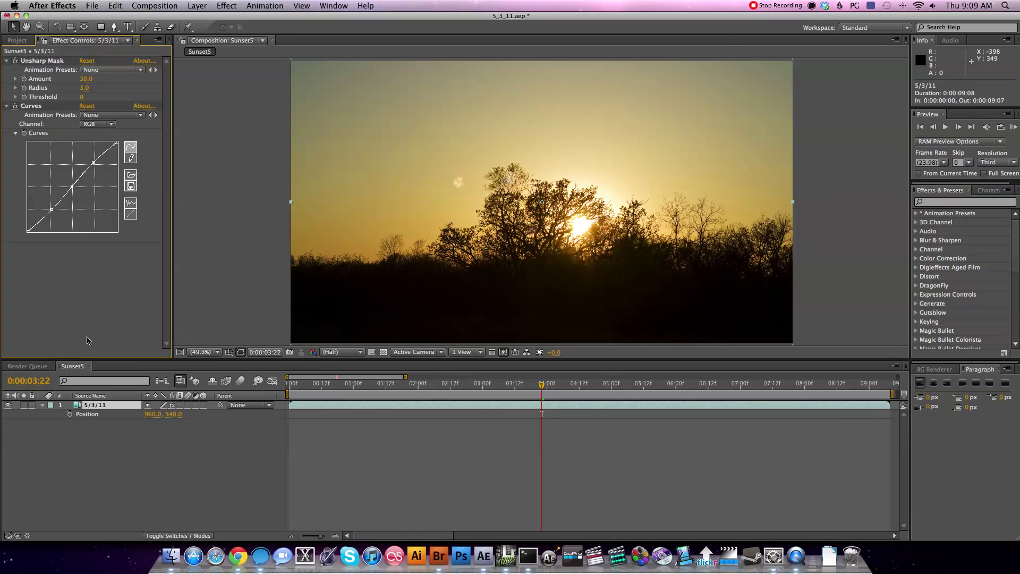
Add the Sunset5 composition to the render queue and bring up the queue
click(170, 5)
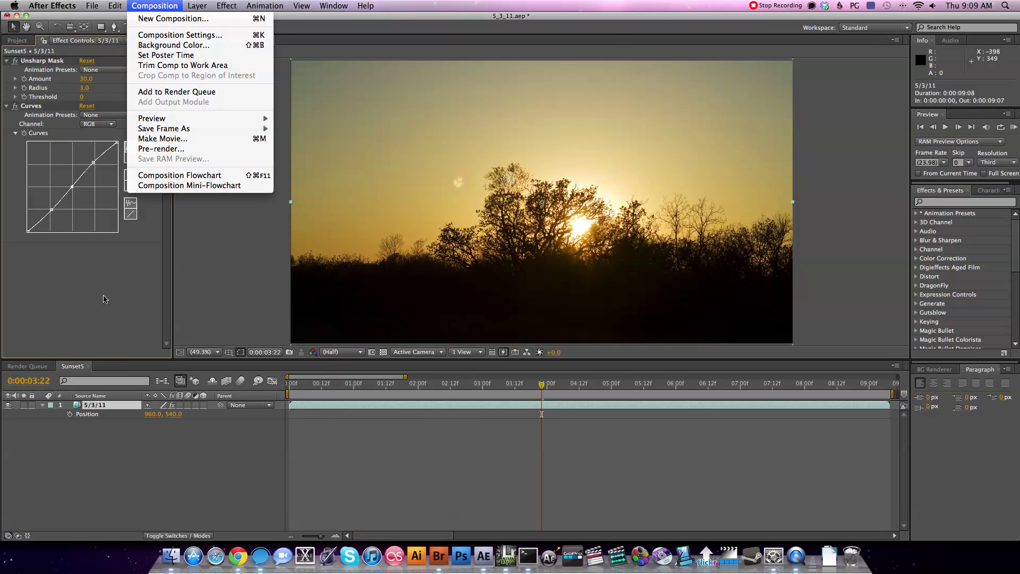
click(155, 92)
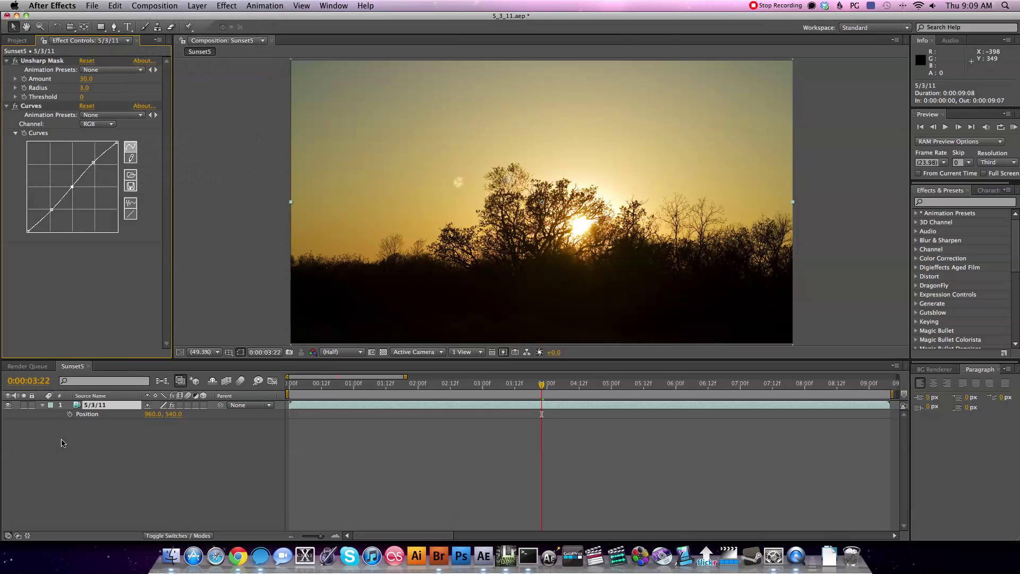
click(24, 366)
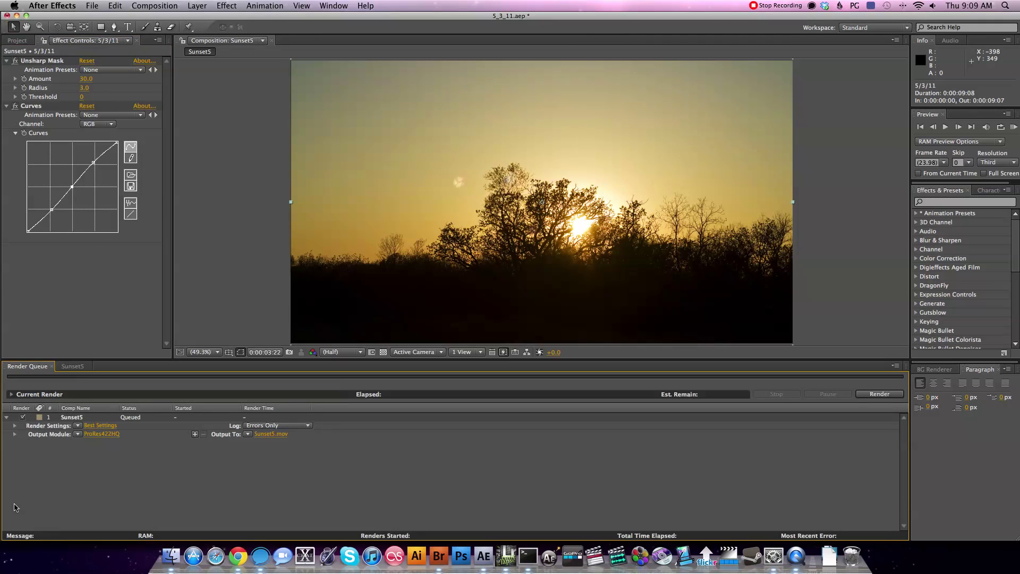
Examine the output module presets and the output destination of the queued Sunset5 render, leaving both as they are
click(78, 434)
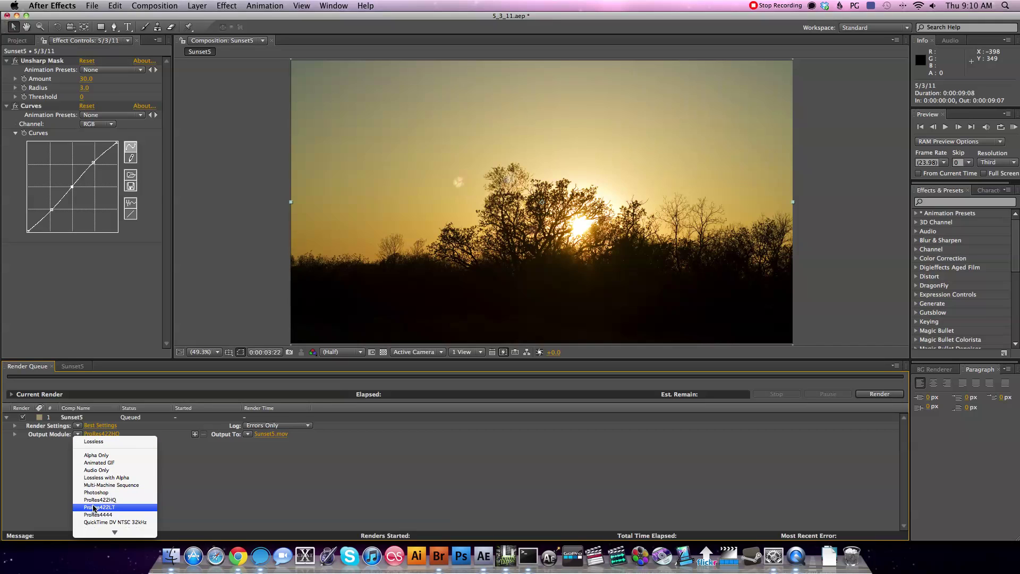
click(228, 487)
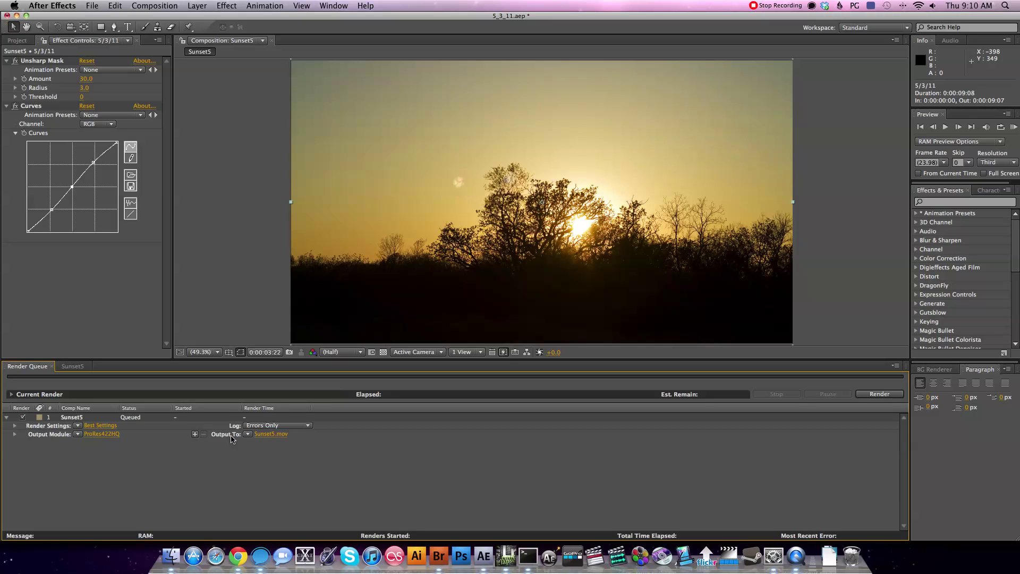
click(267, 434)
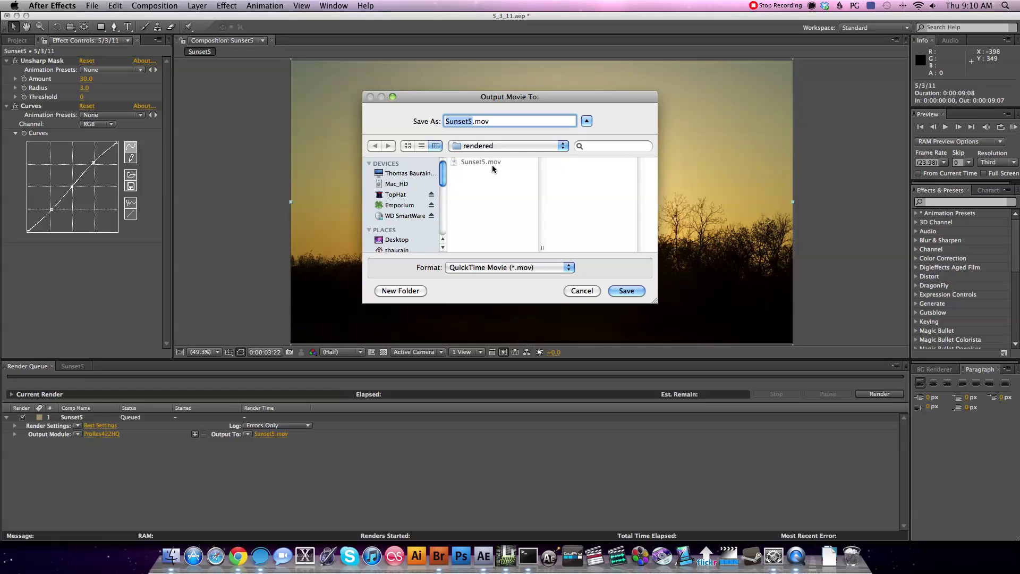
click(470, 145)
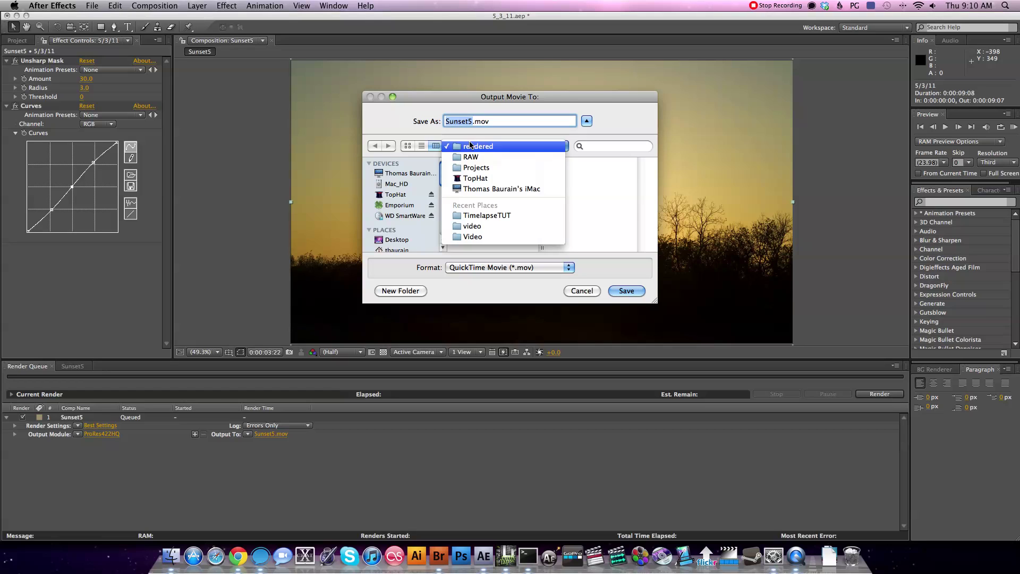
click(586, 178)
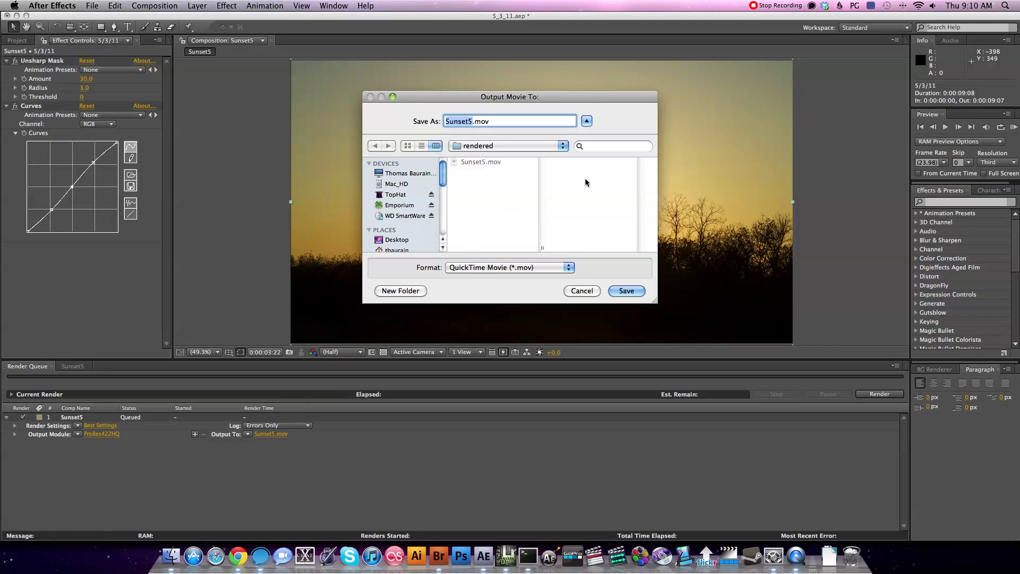
click(582, 293)
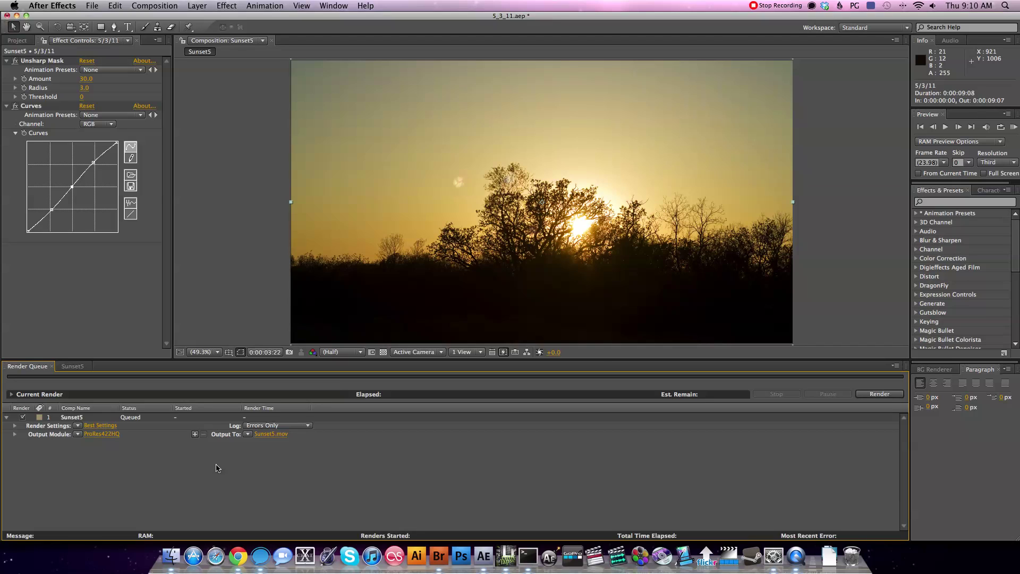
Save the 5_3_11.aep project, quit After Effects and switch to Terminal
key(super+s)
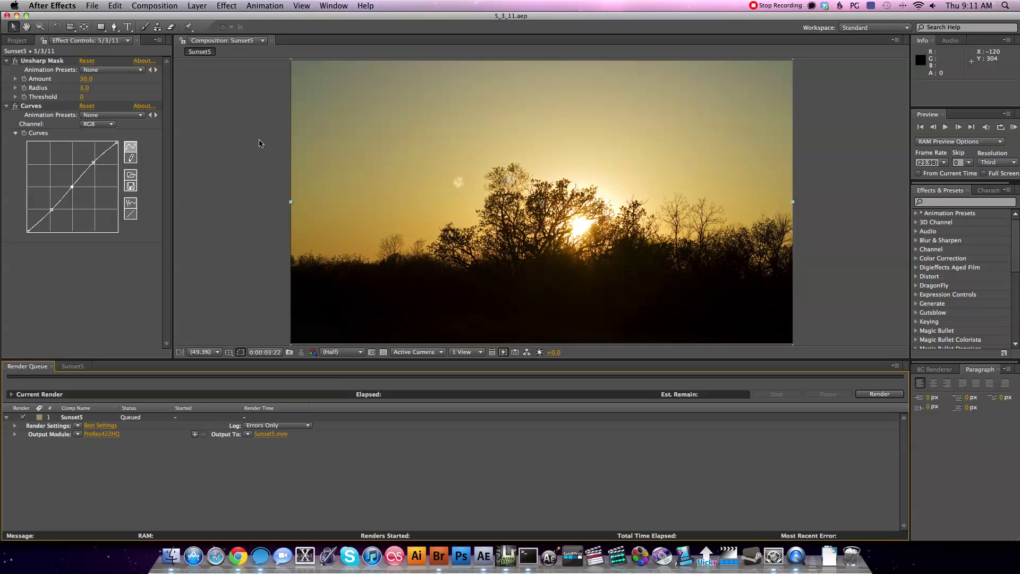
key(super+h)
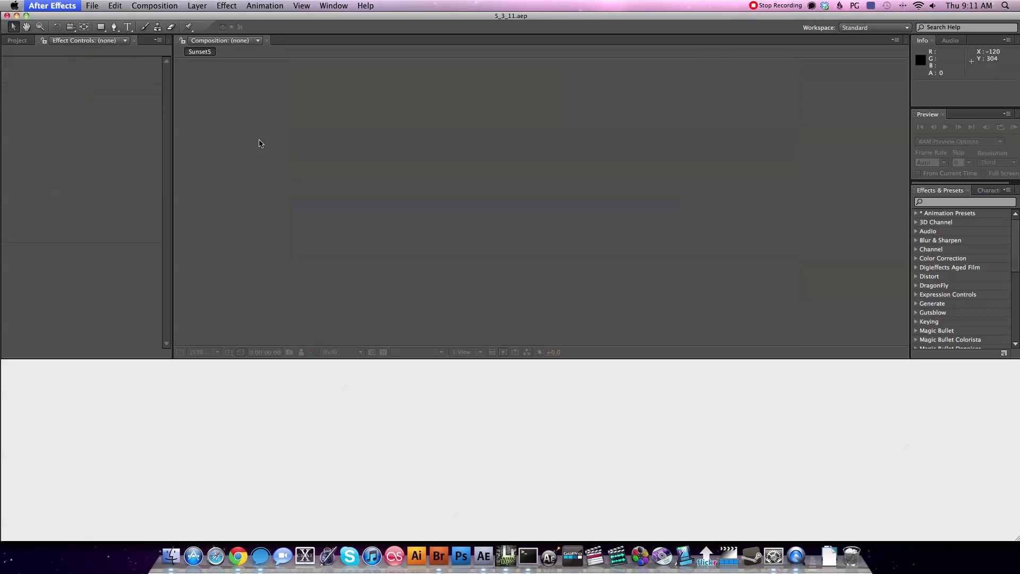
key(super+Tab)
key(Tab)
key(Tab)
key(Tab)
key(Tab)
key(Tab)
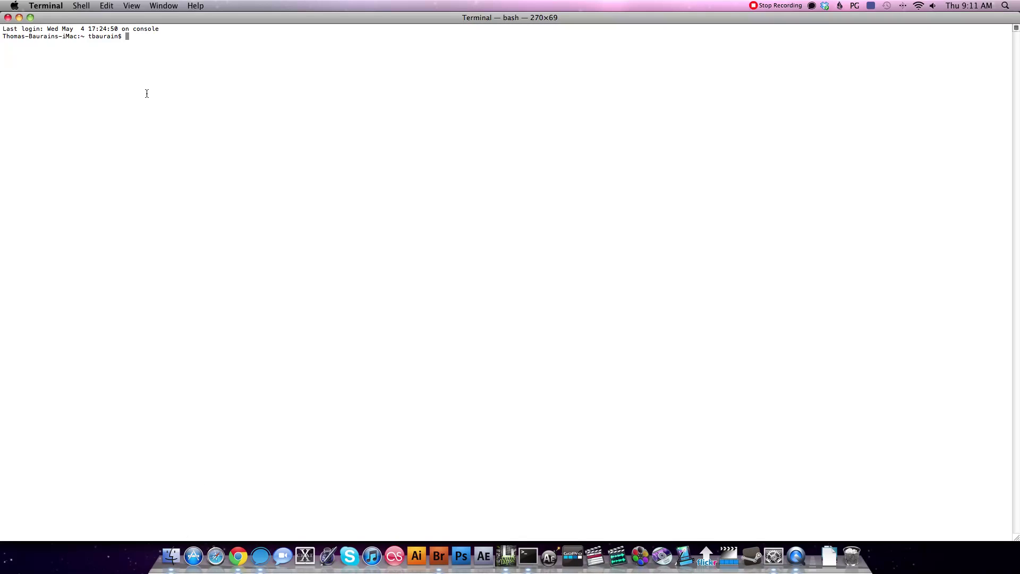
Insert the path of the aerender executable from the Adobe After Effects CS4 folder at the Terminal prompt
click(174, 546)
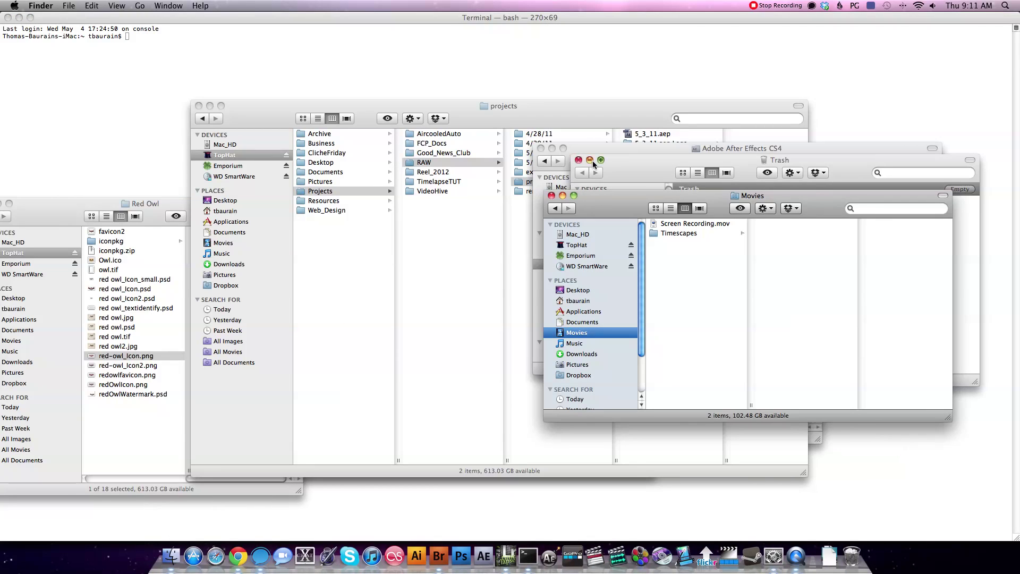
drag(615, 147, 621, 82)
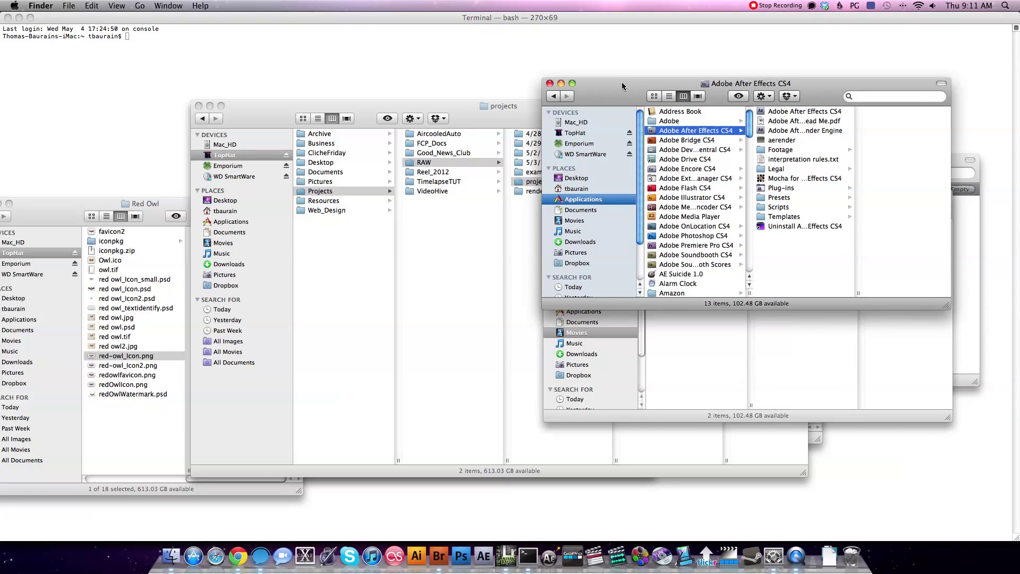
click(784, 140)
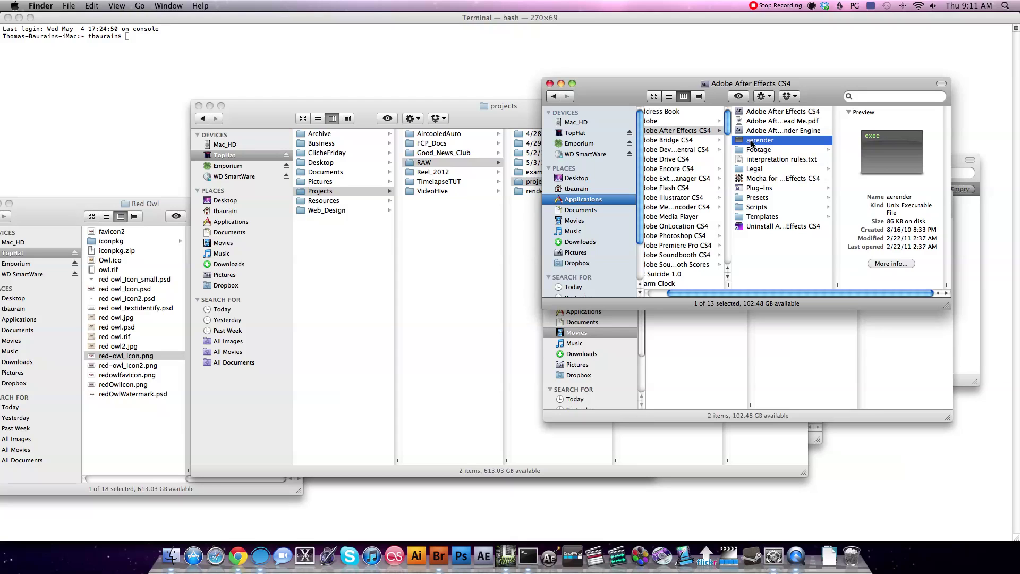
drag(745, 142, 142, 41)
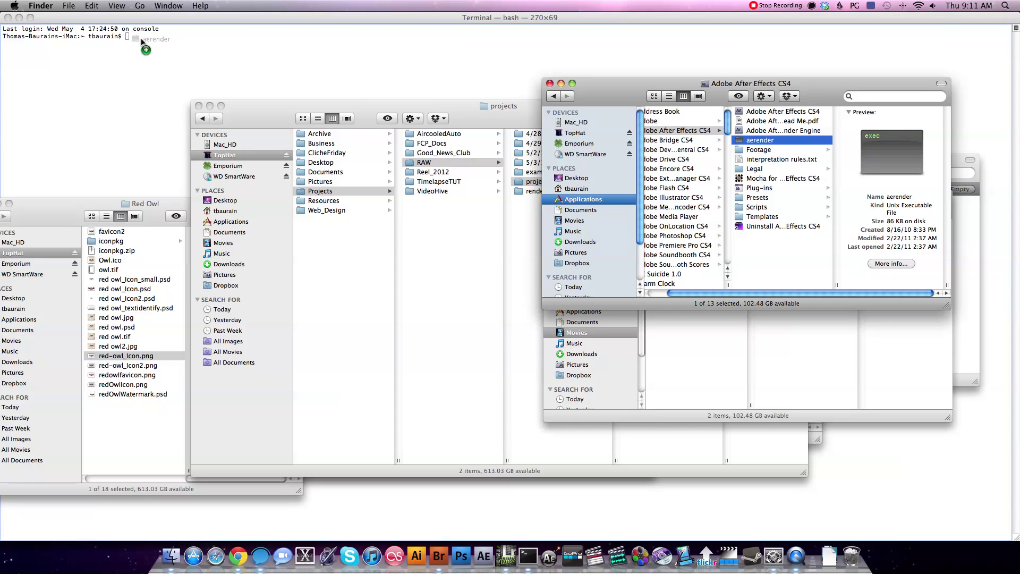
drag(142, 40, 141, 40)
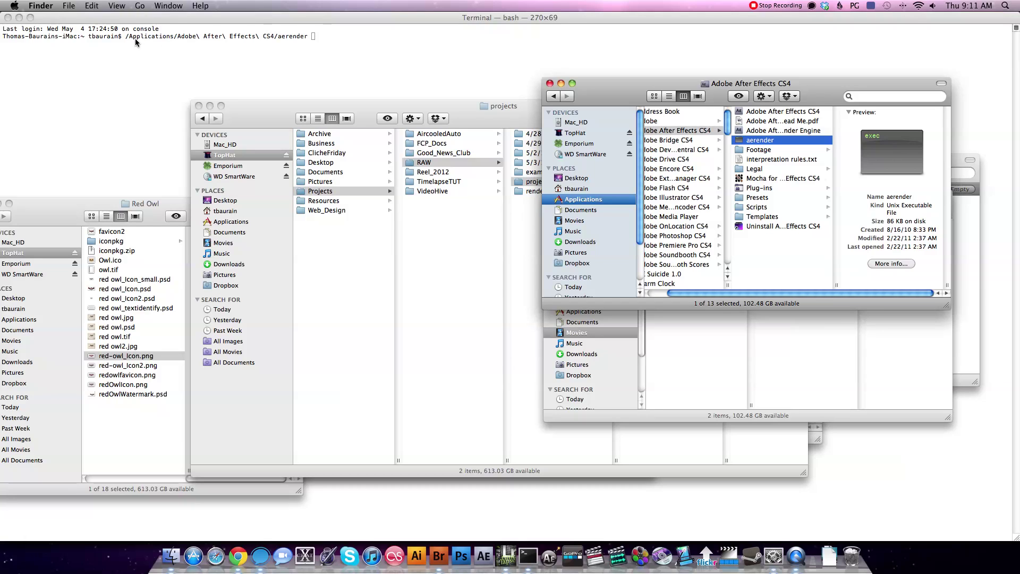
Complete the aerender command with -project and the path of 5_3_11.aep from the RAW/projects folder, and run it
click(308, 37)
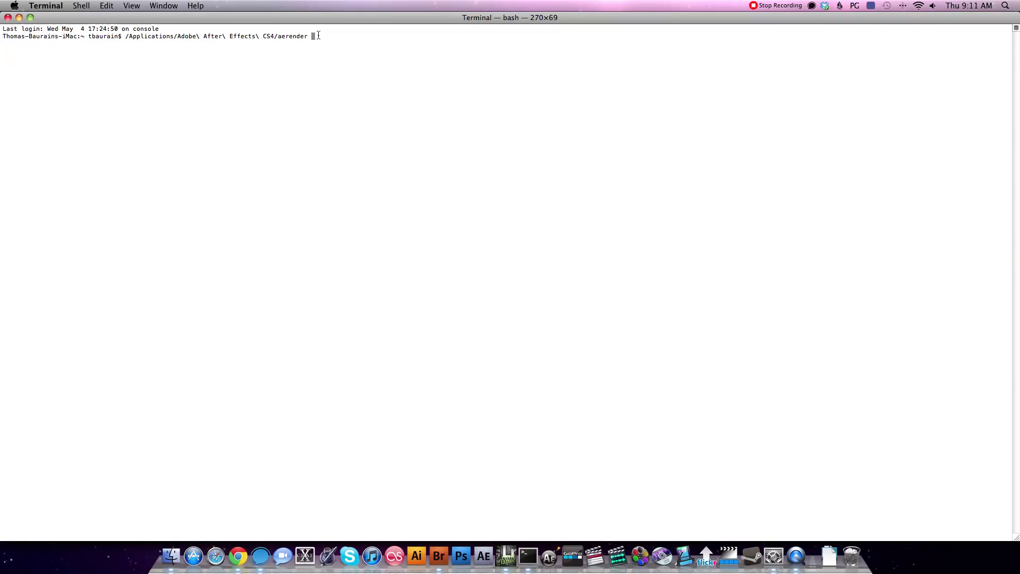
text(-project)
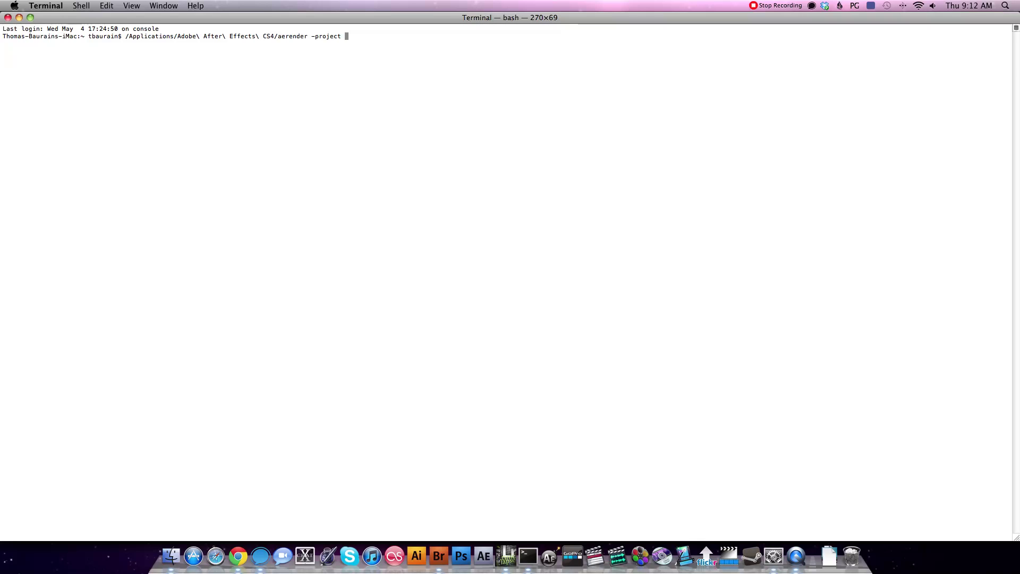
key(super+Tab)
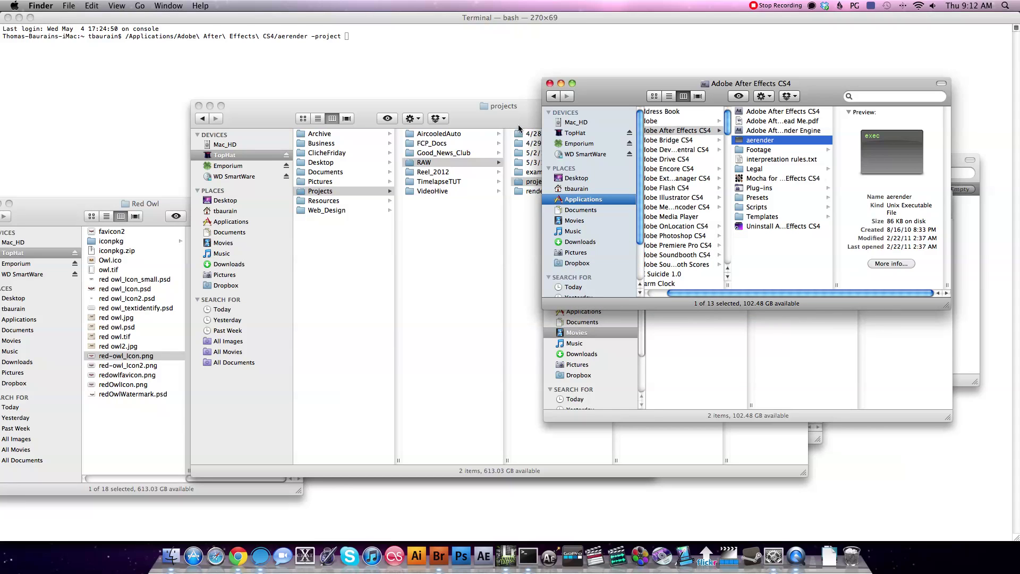
click(520, 120)
drag(517, 120, 617, 153)
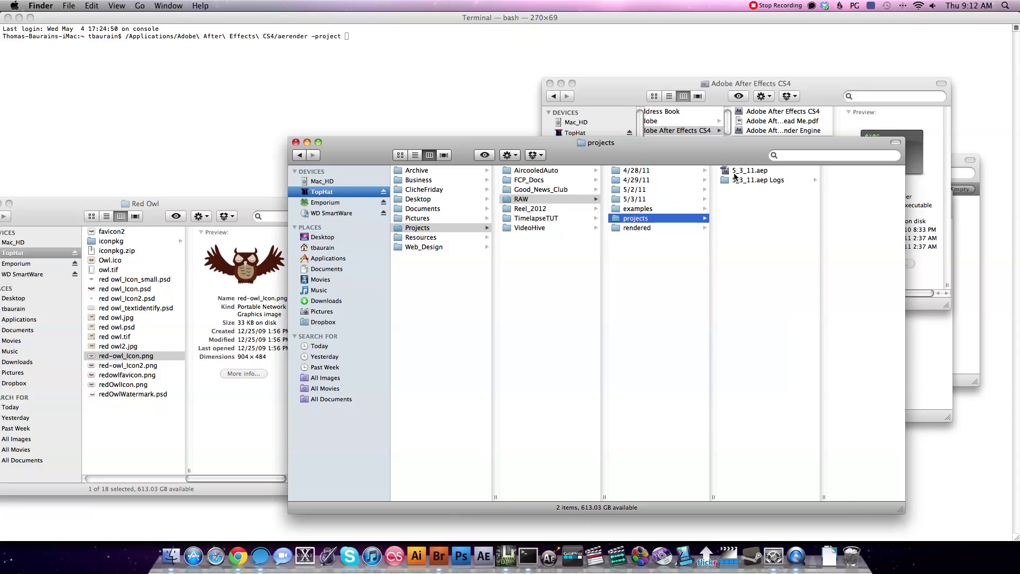
drag(728, 173, 364, 42)
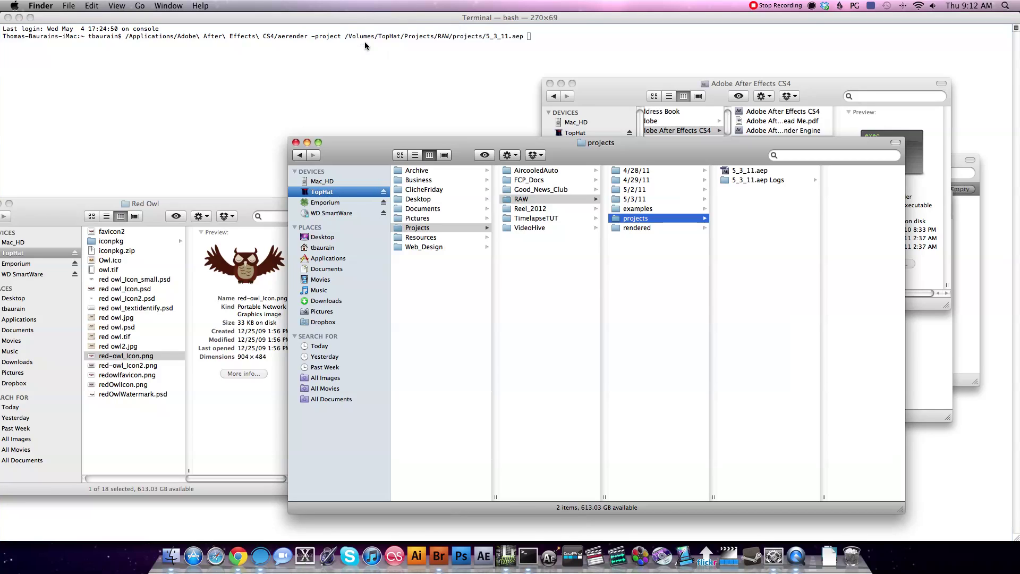
key(super+Tab)
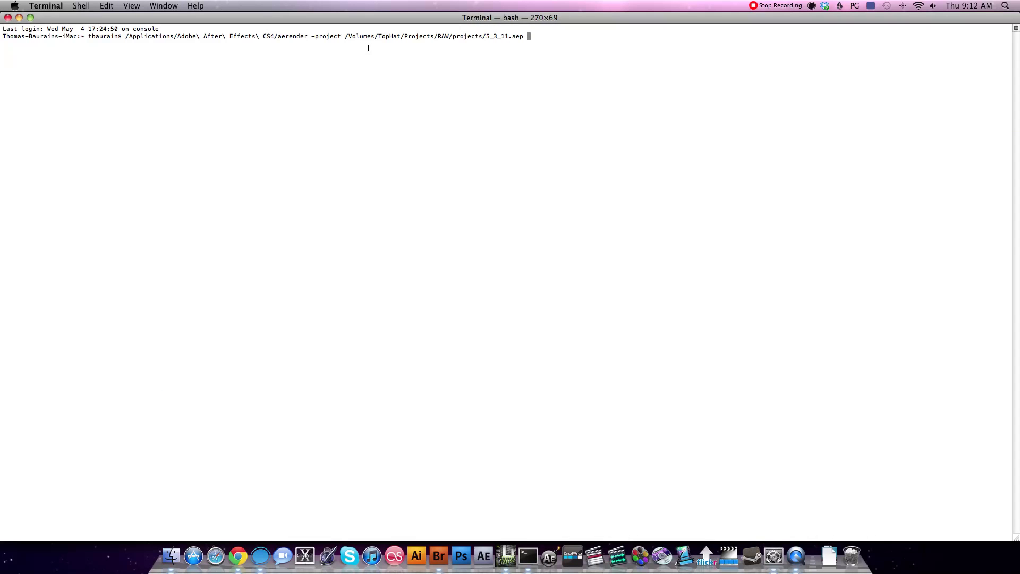
key(Return)
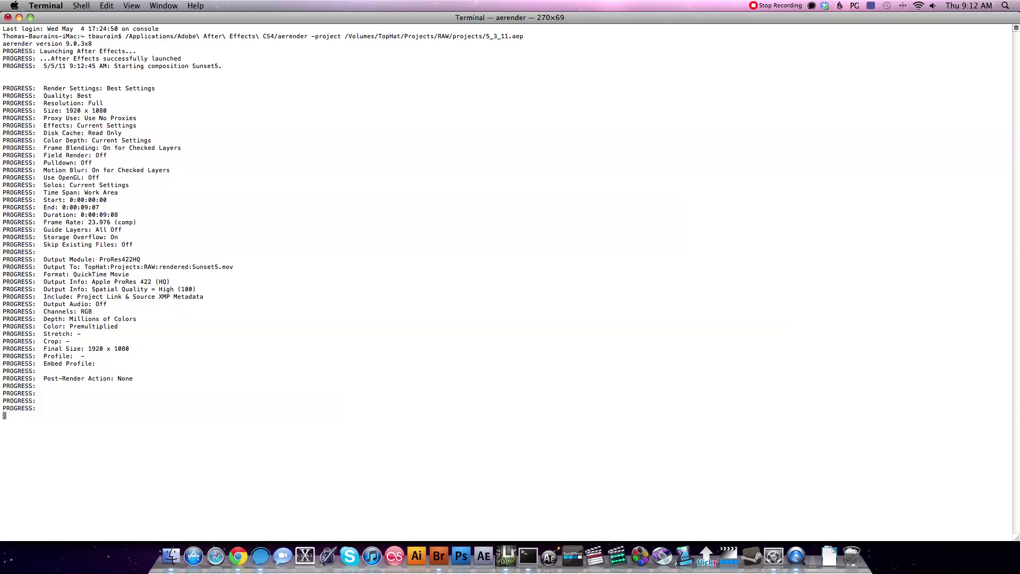